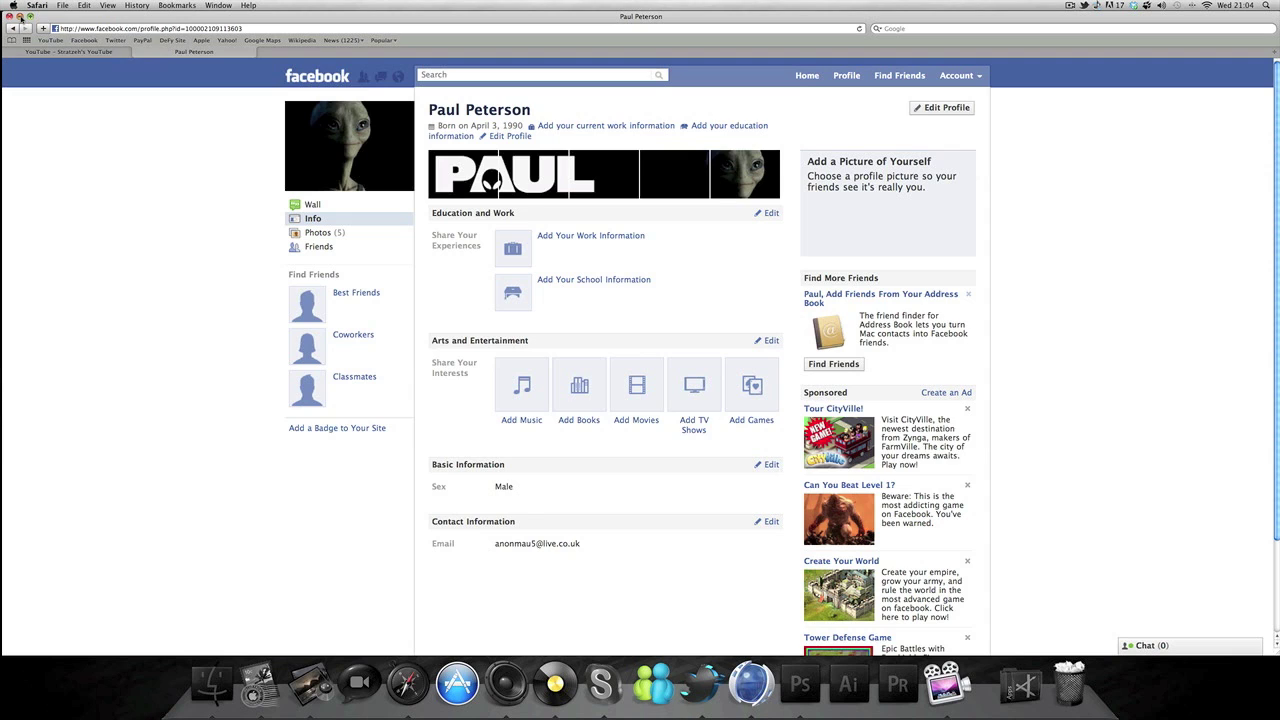
Step: Minimize the Safari window showing the Facebook banner profile to reveal the desktop
left_click(20, 16)
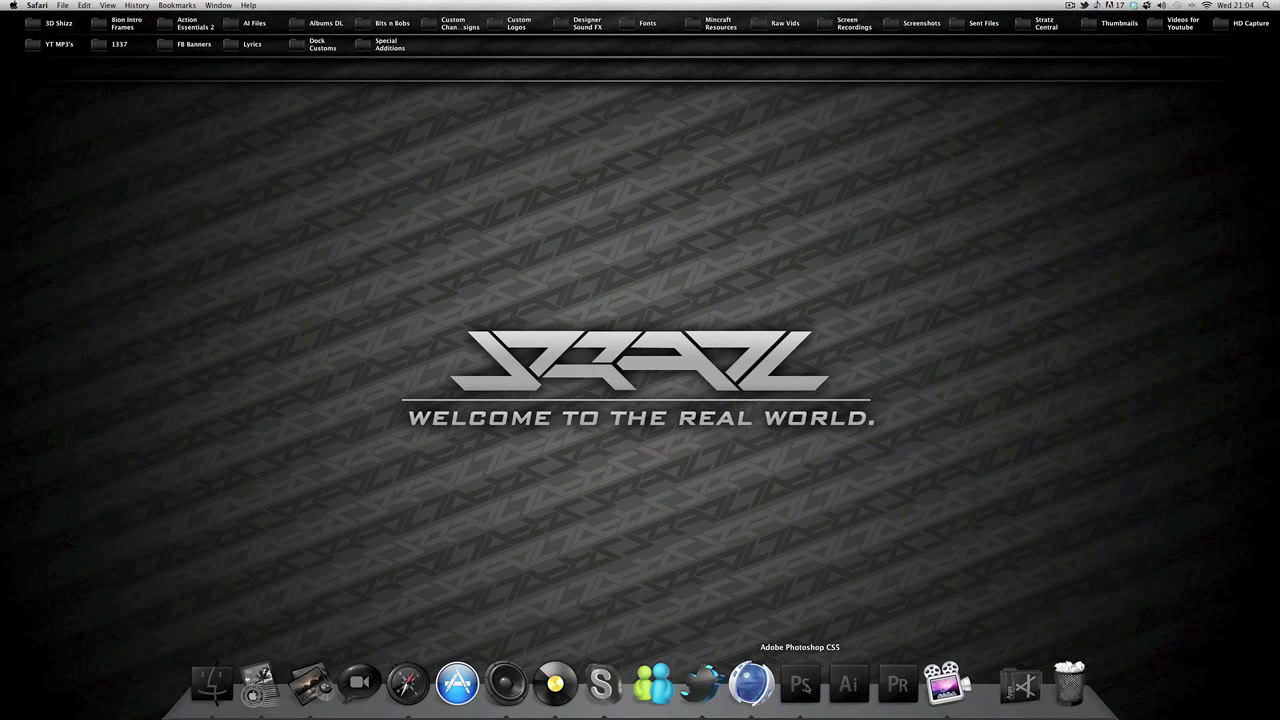
Step: In Photoshop, Copy Merged the whole PAUL banner to the clipboard
left_click(799, 684)
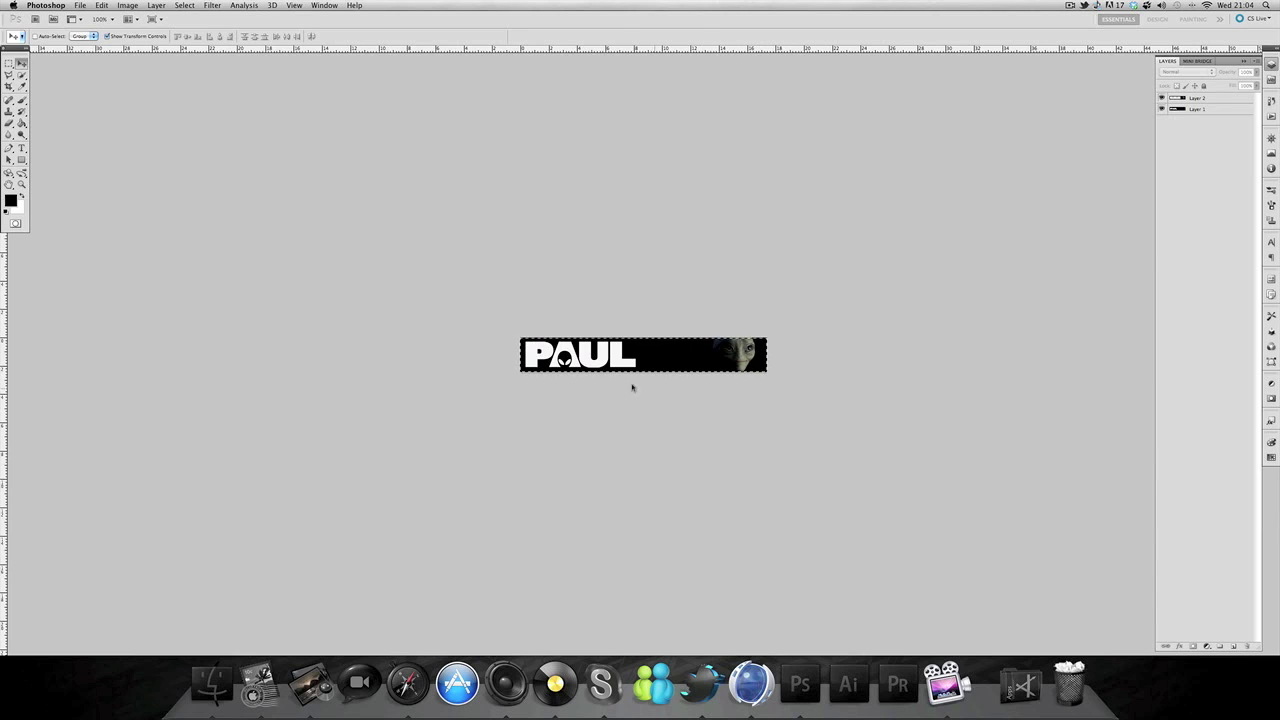
left_click(102, 6)
left_click(80, 7)
left_click(465, 120)
Step: Create a new blank white document at the clipboard size, 493 × 68 pixels
key("super+n")
double_click(590, 302)
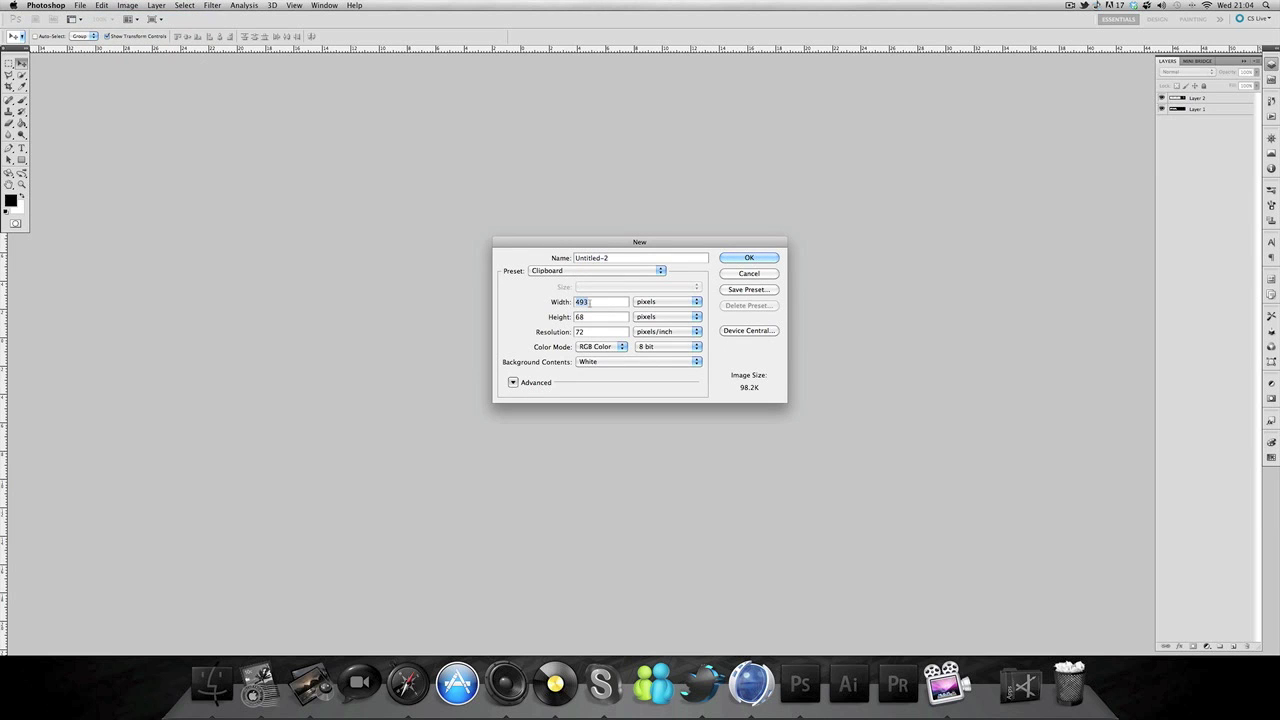
left_click(591, 302)
double_click(596, 317)
left_click(744, 259)
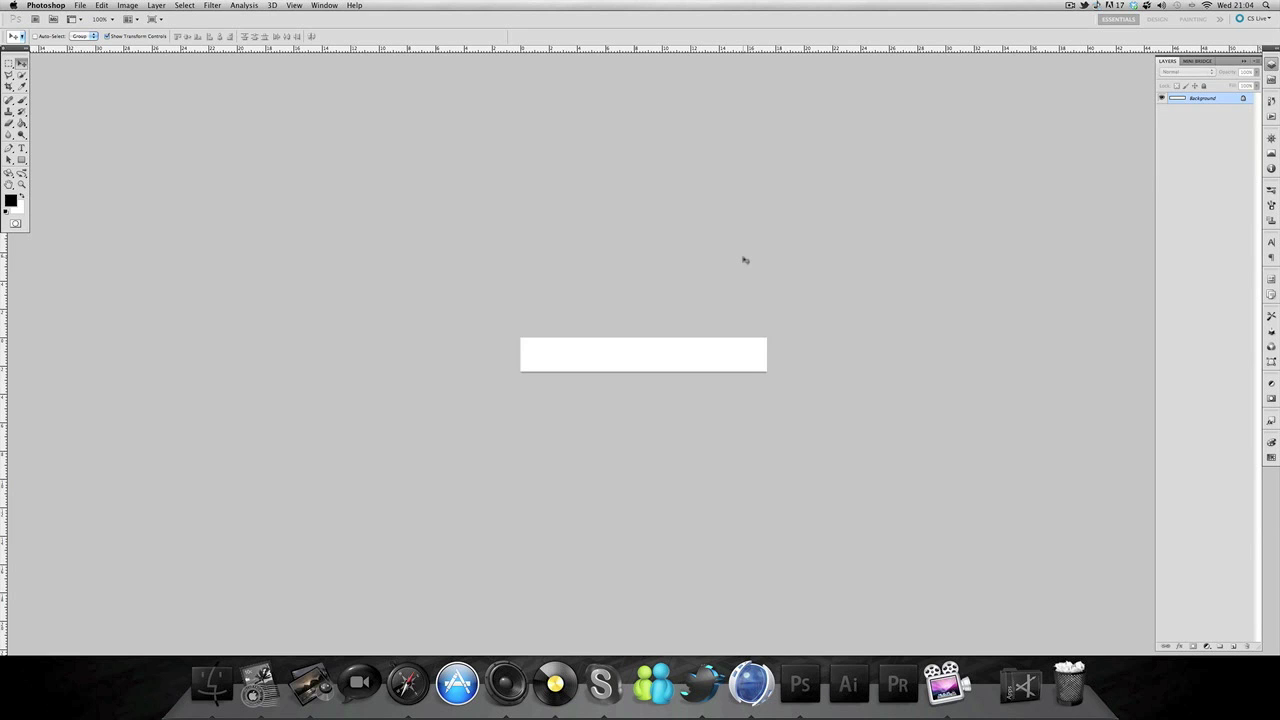
Step: Paste the PAUL banner, delete the white Background layer, and return to Safari
key("super+v")
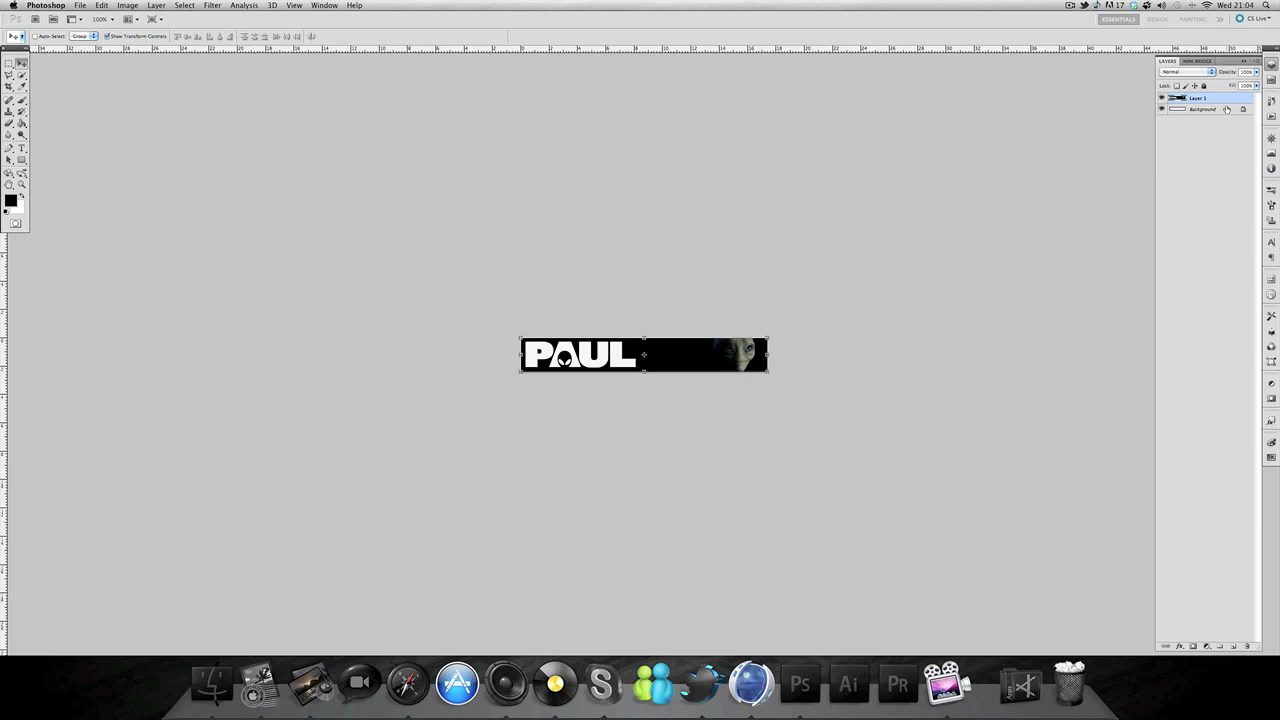
left_click_drag(1227, 109, 1157, 113)
left_click(407, 676)
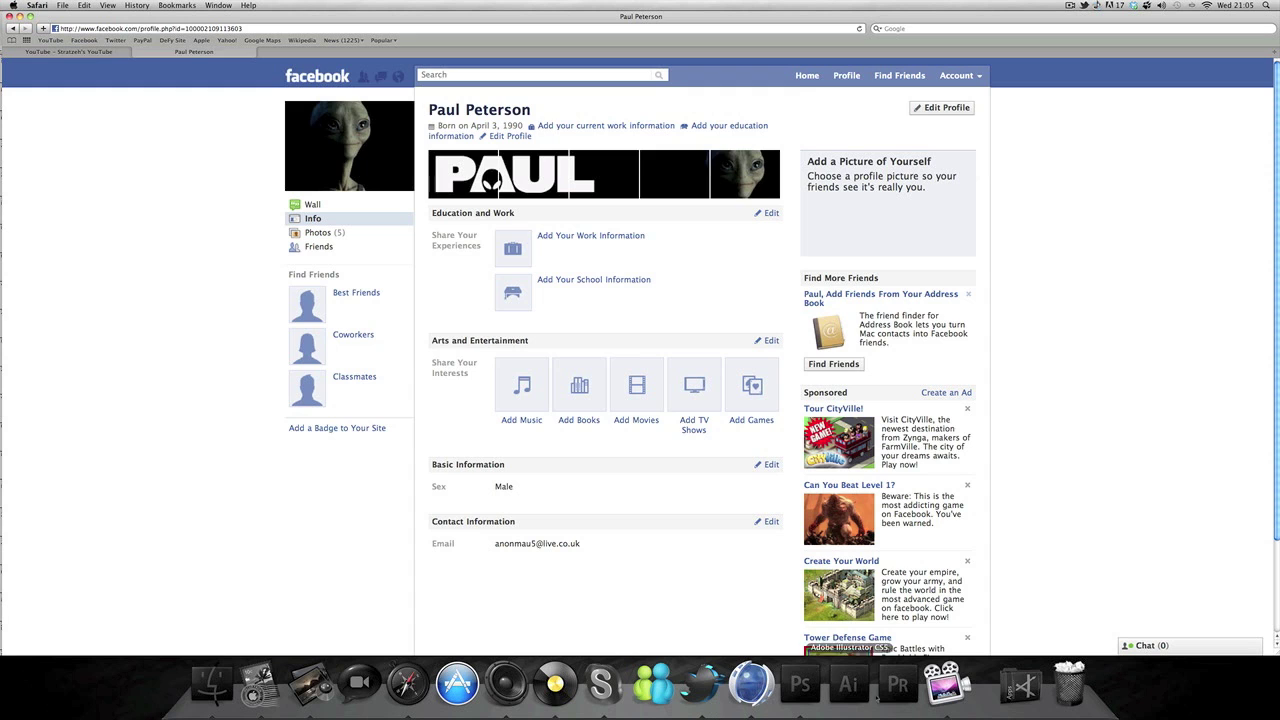
Step: Back in Photoshop, start another File > New document with the Width field active
left_click(806, 684)
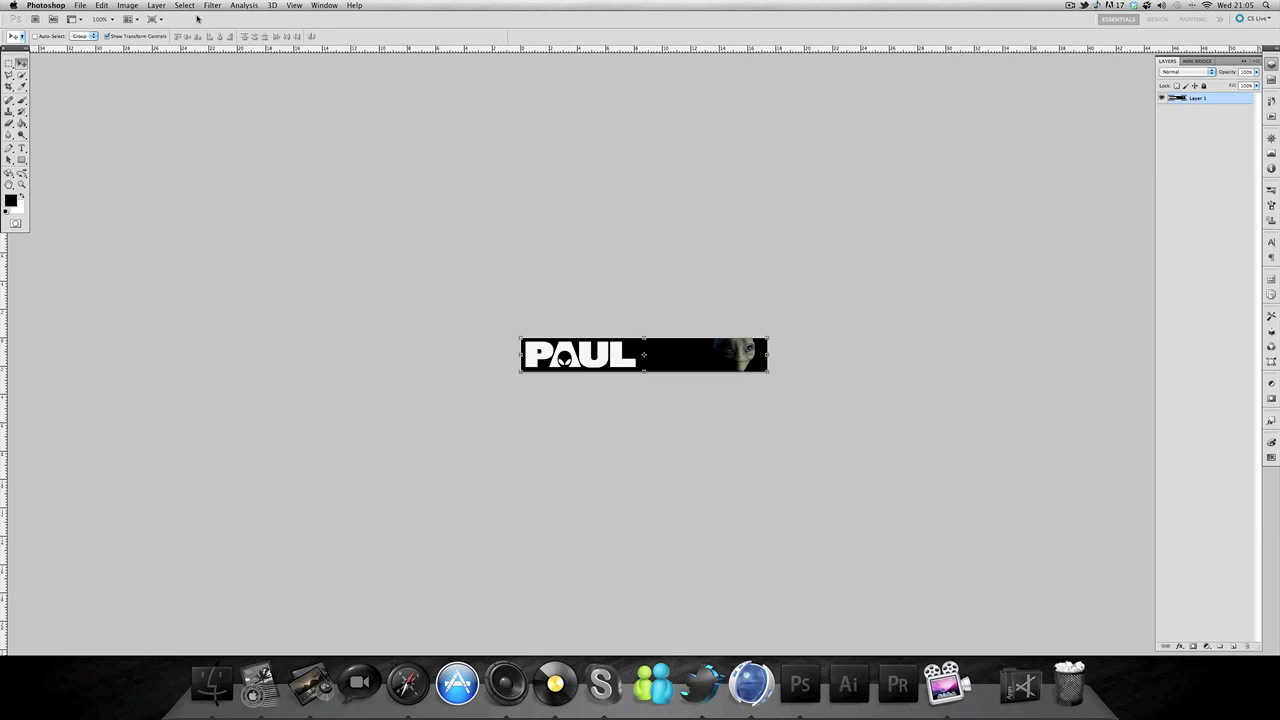
left_click(80, 6)
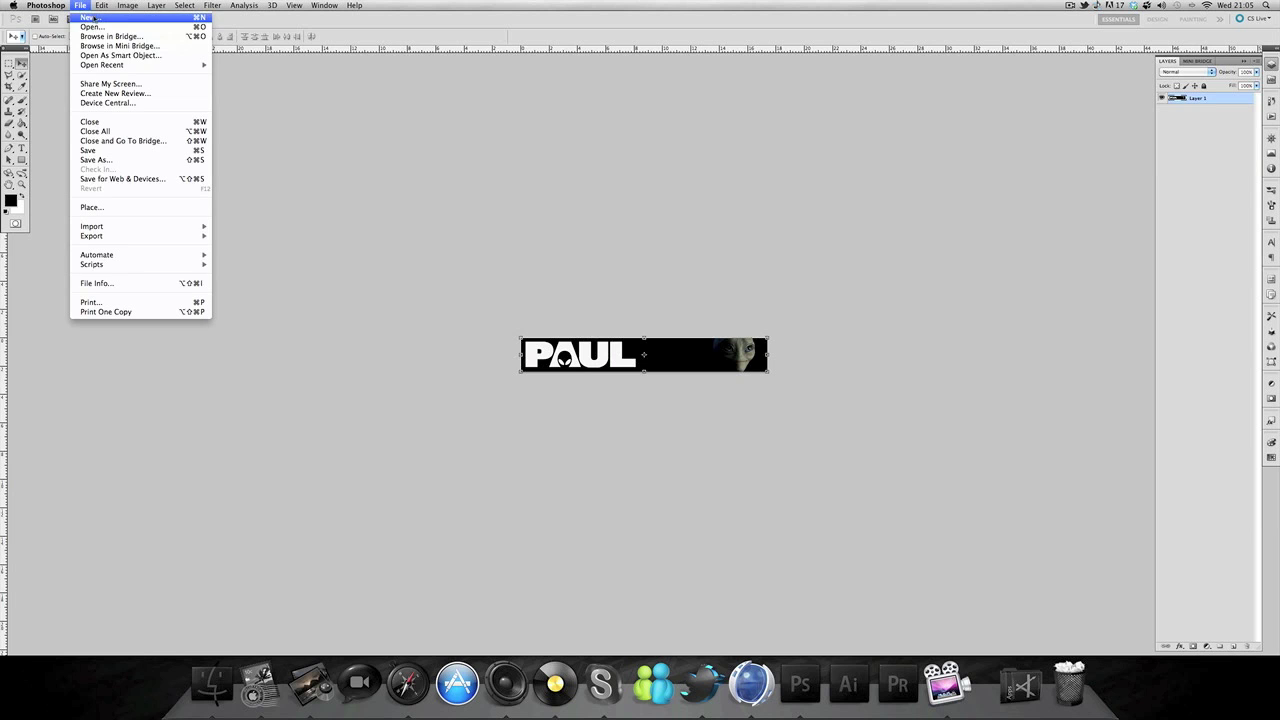
left_click(95, 15)
key("Tab")
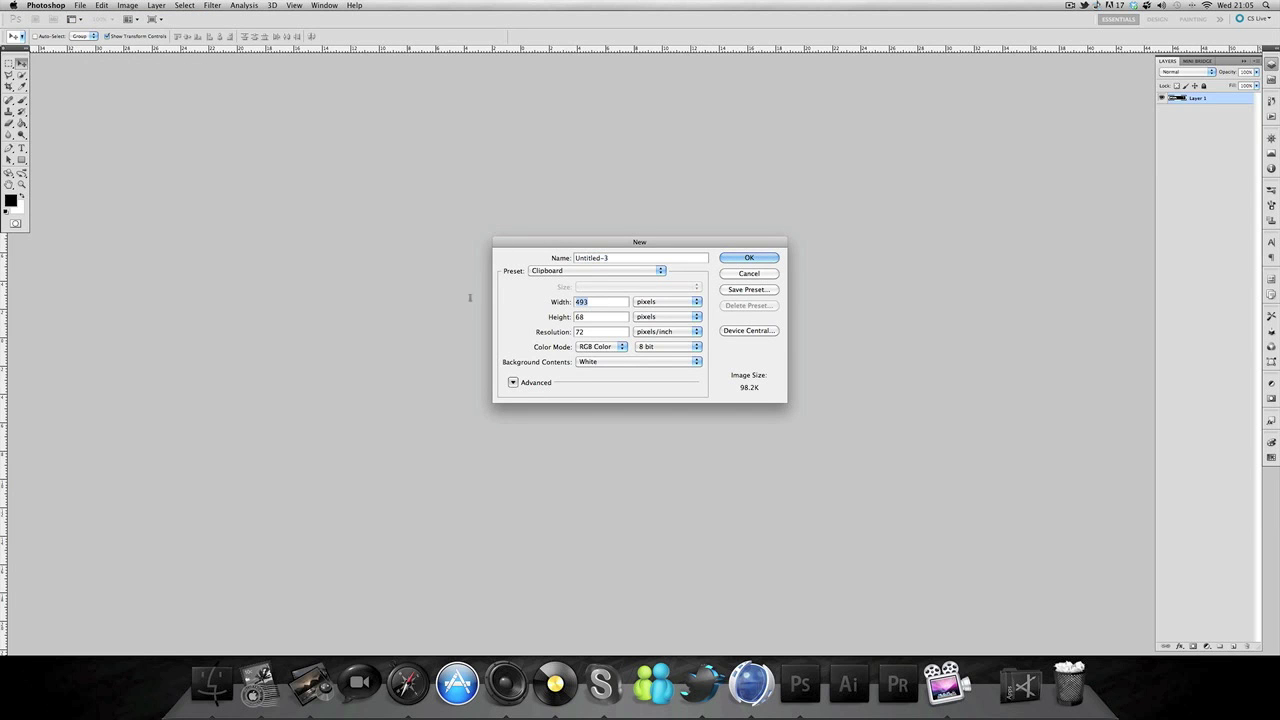
Step: Step through the PAUL BANNER album photos in Facebook's viewer, then close it
left_click(407, 683)
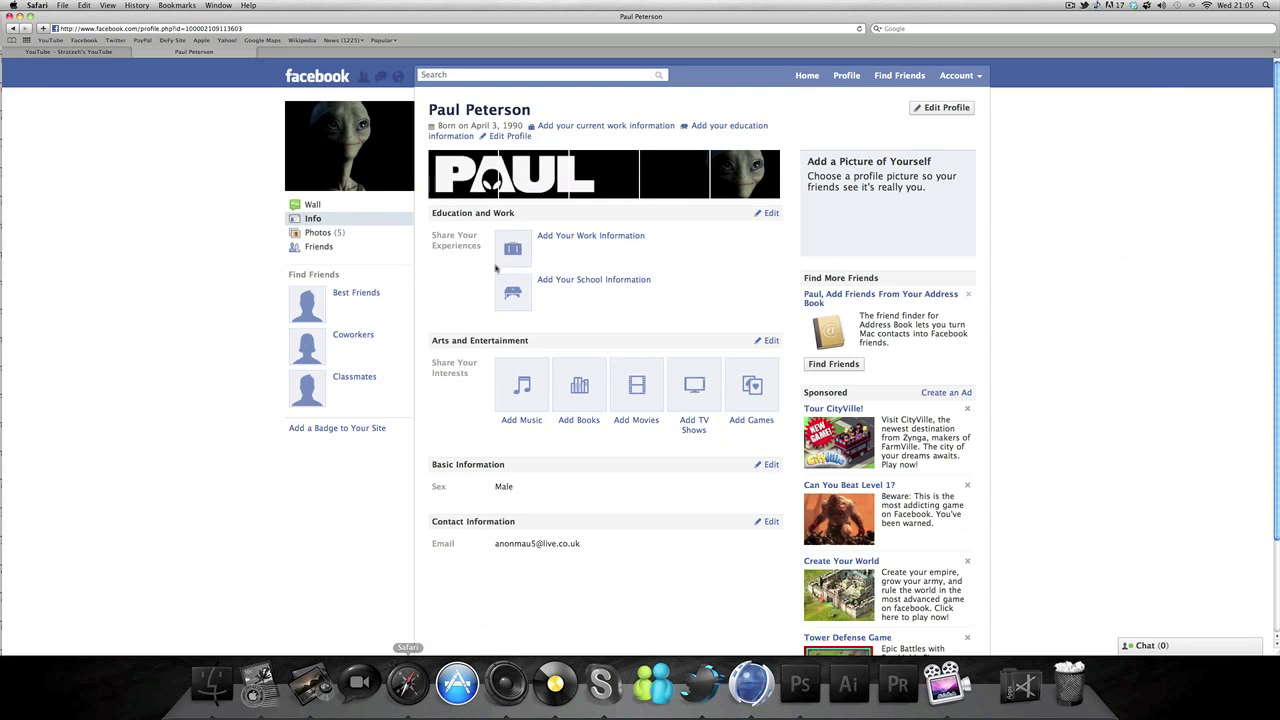
left_click(491, 178)
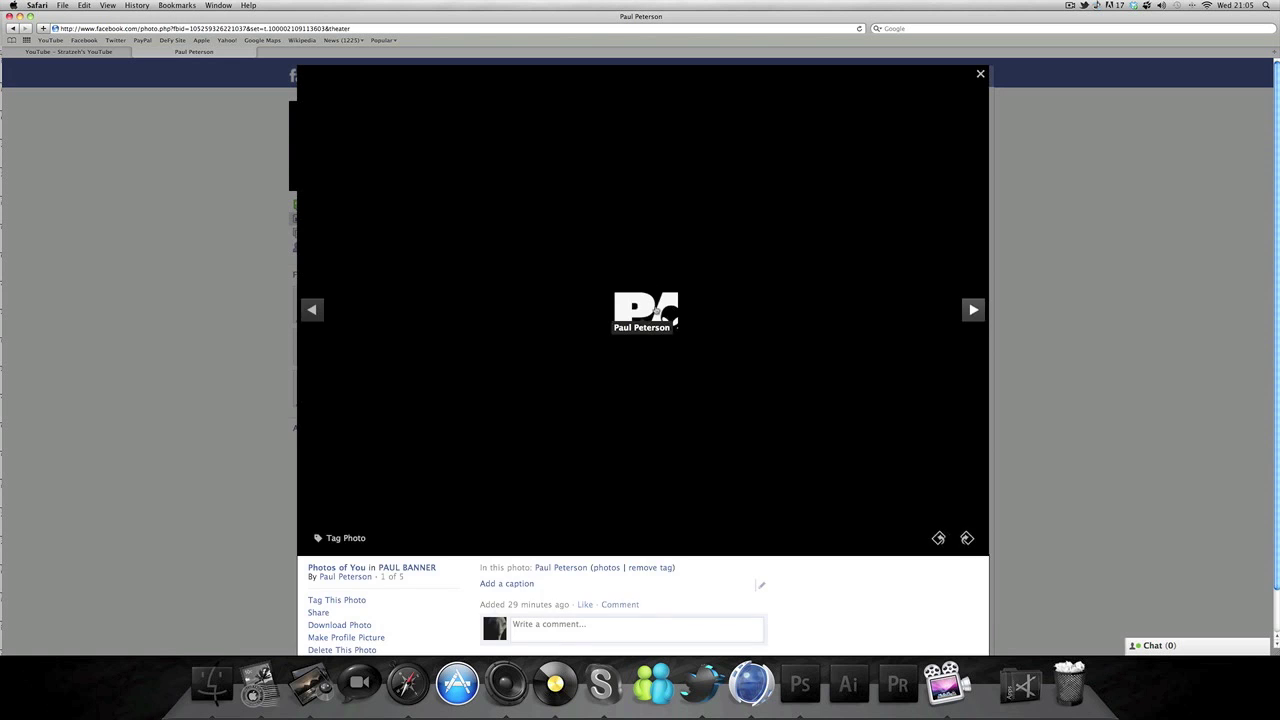
left_click(727, 363)
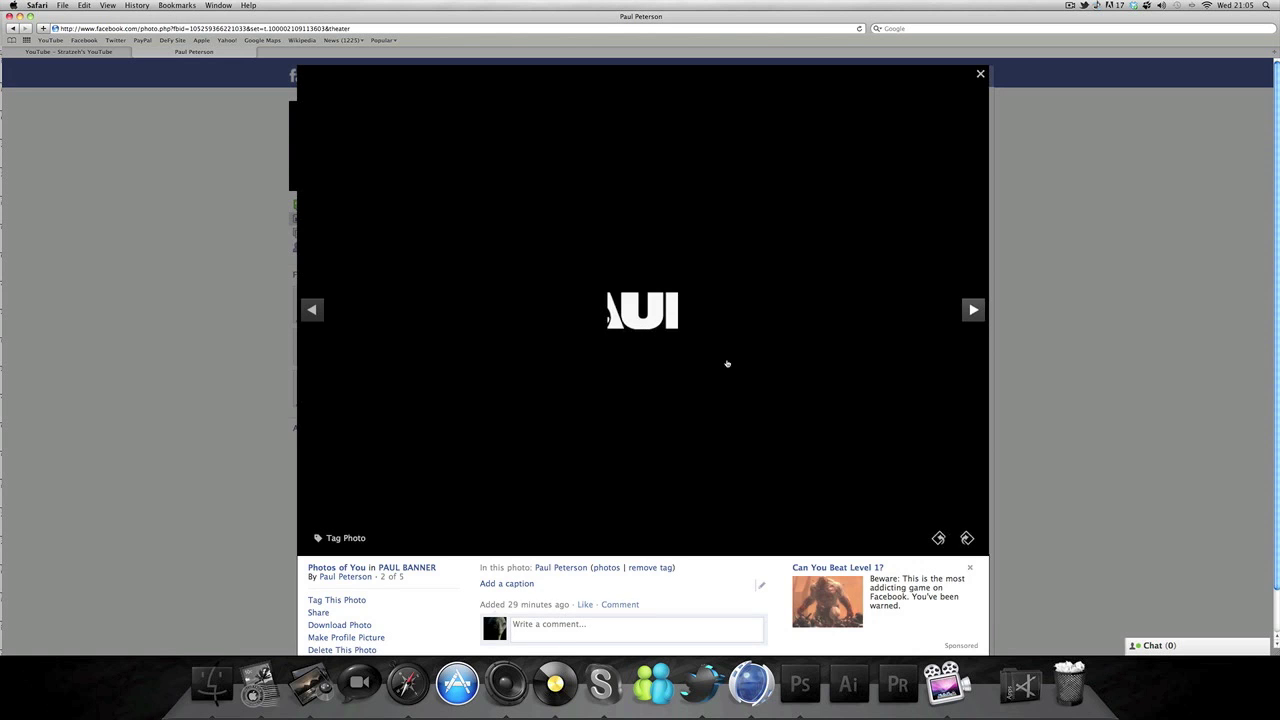
left_click(660, 325)
left_click(854, 194)
left_click(900, 140)
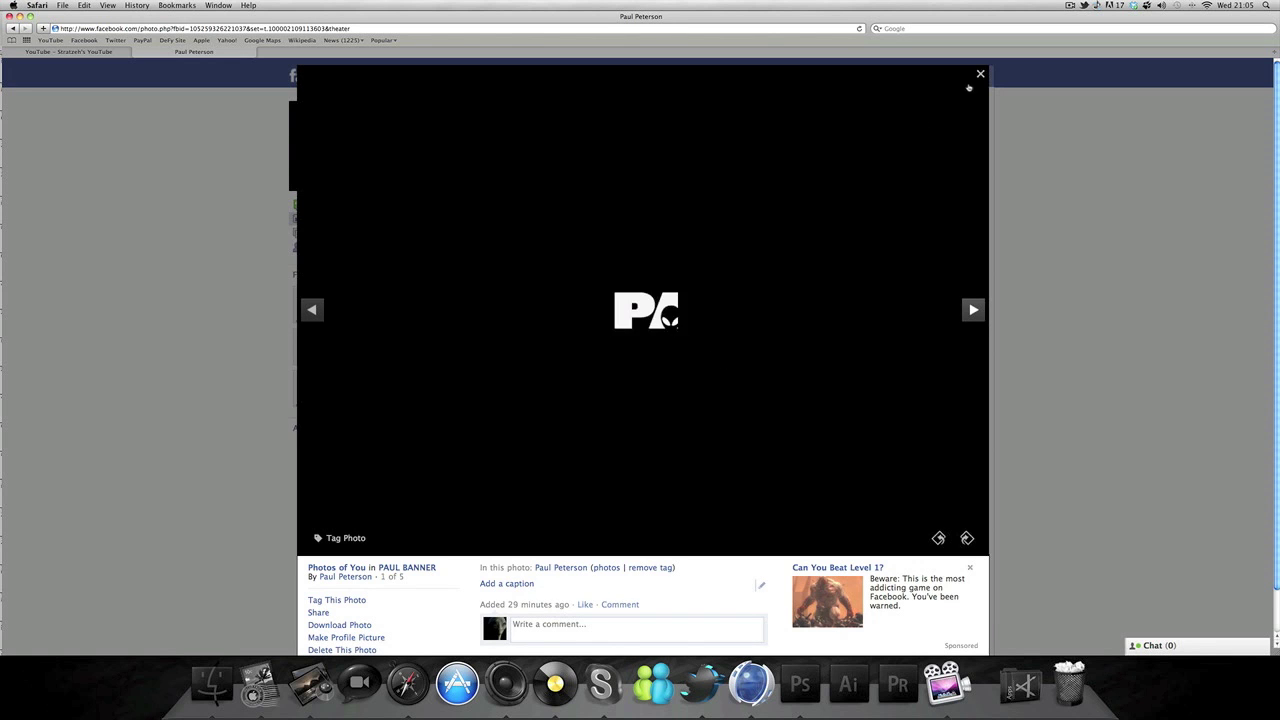
left_click(980, 75)
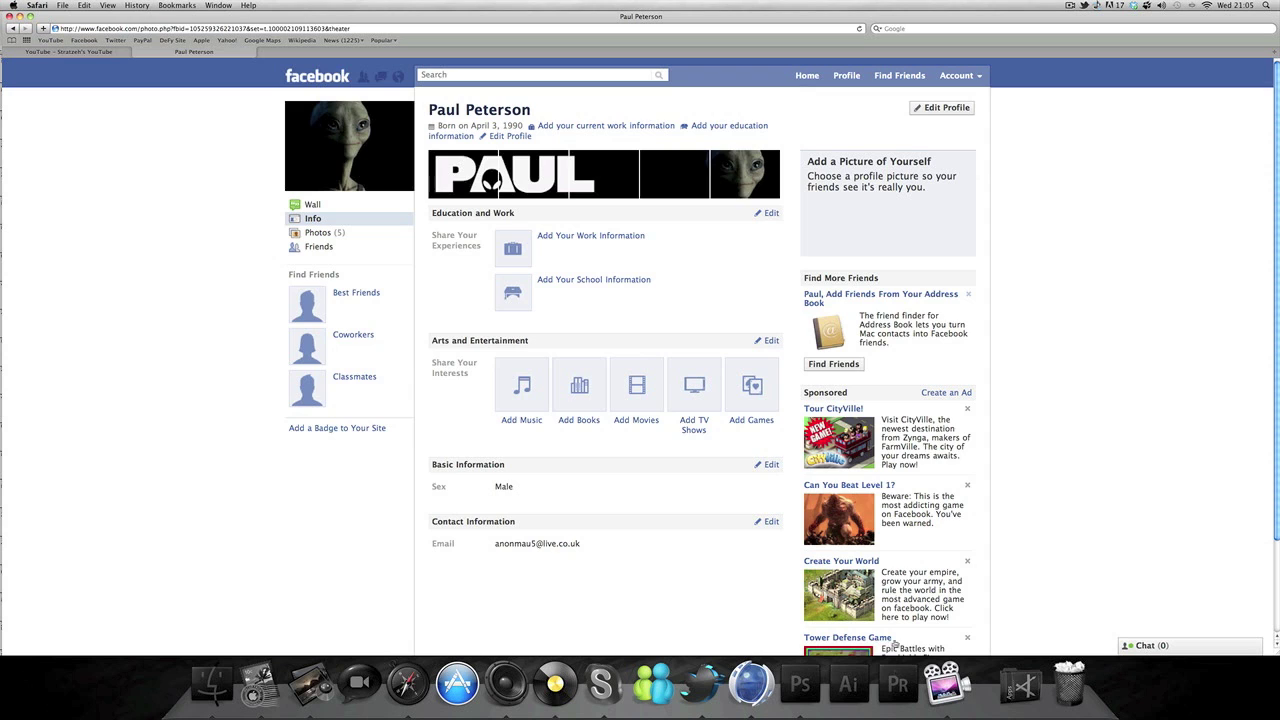
Step: Create the new blank slice document with width 98 pixels and height 68
left_click(800, 685)
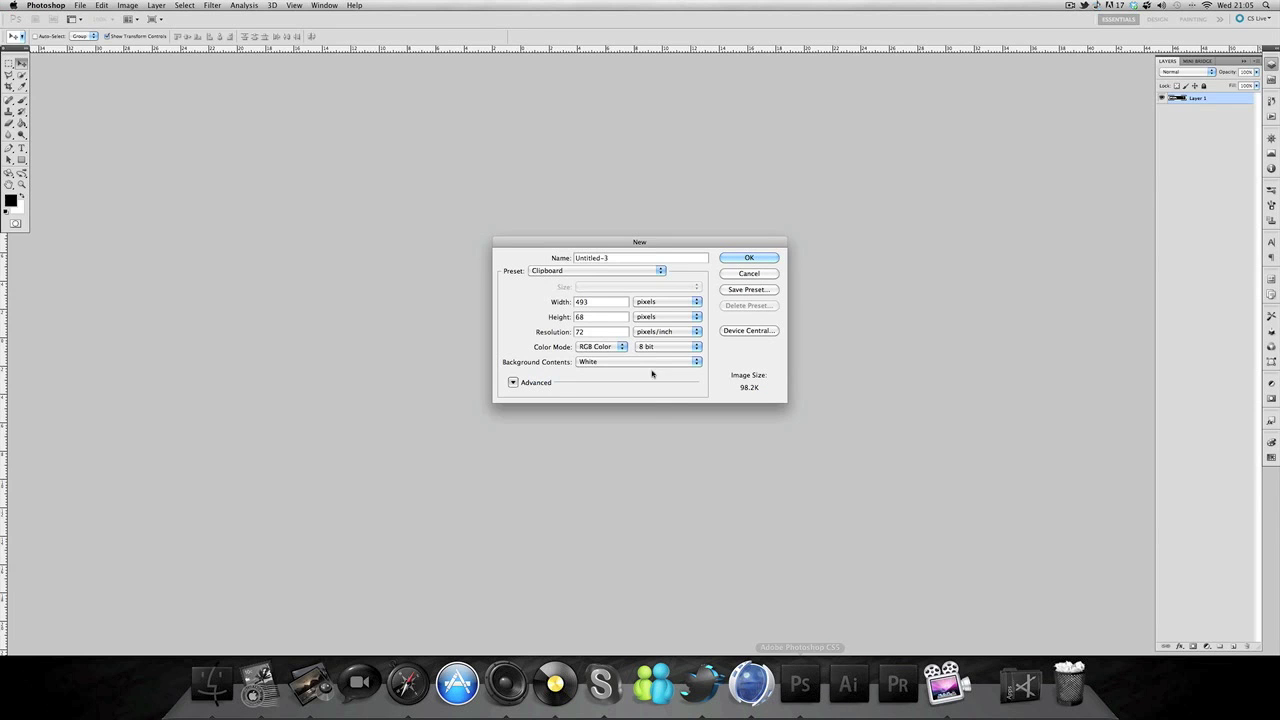
double_click(602, 302)
type("9")
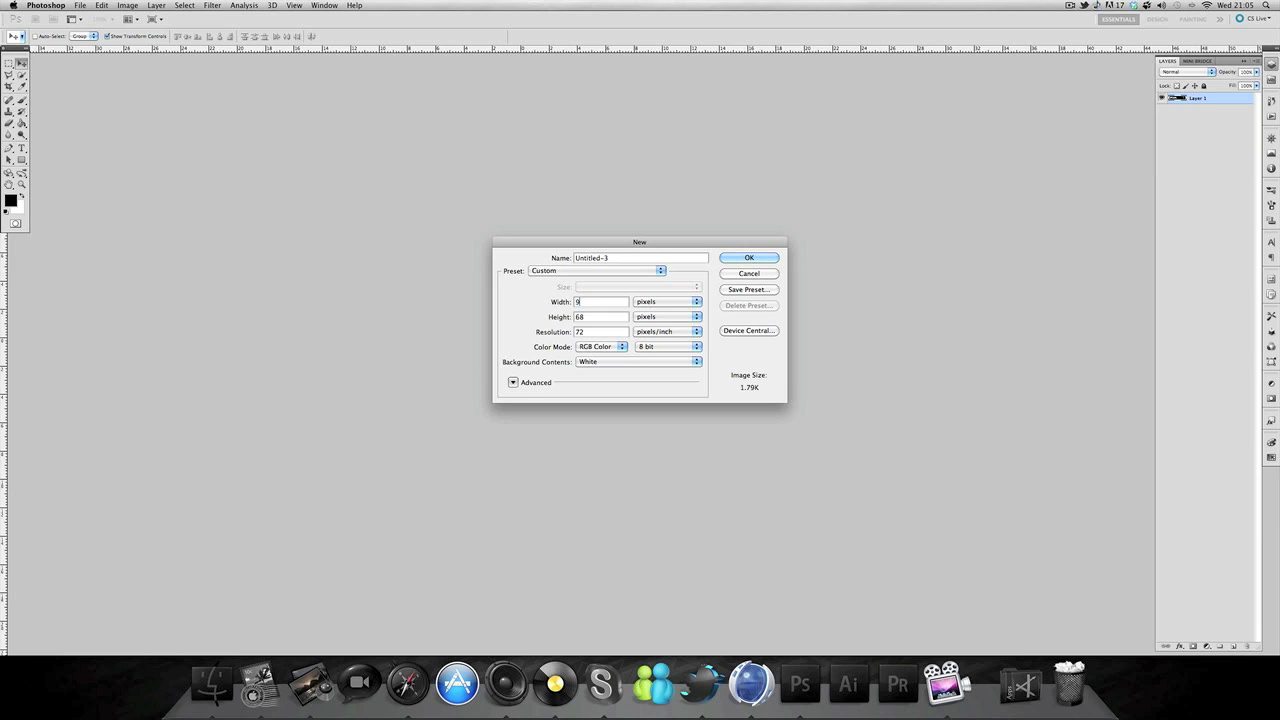
type("8")
left_click(745, 258)
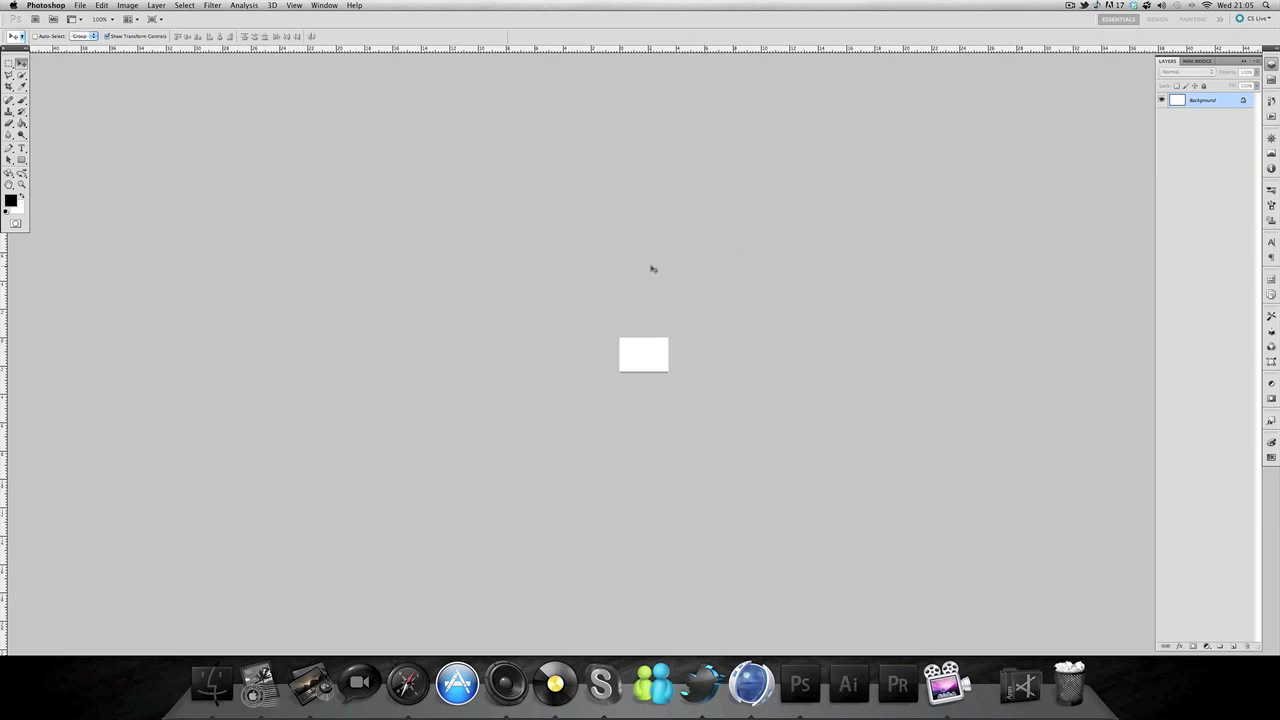
Step: Copy Merged the PAUL banner document, then return to the slice document
left_click(322, 5)
left_click(397, 373)
left_click(106, 6)
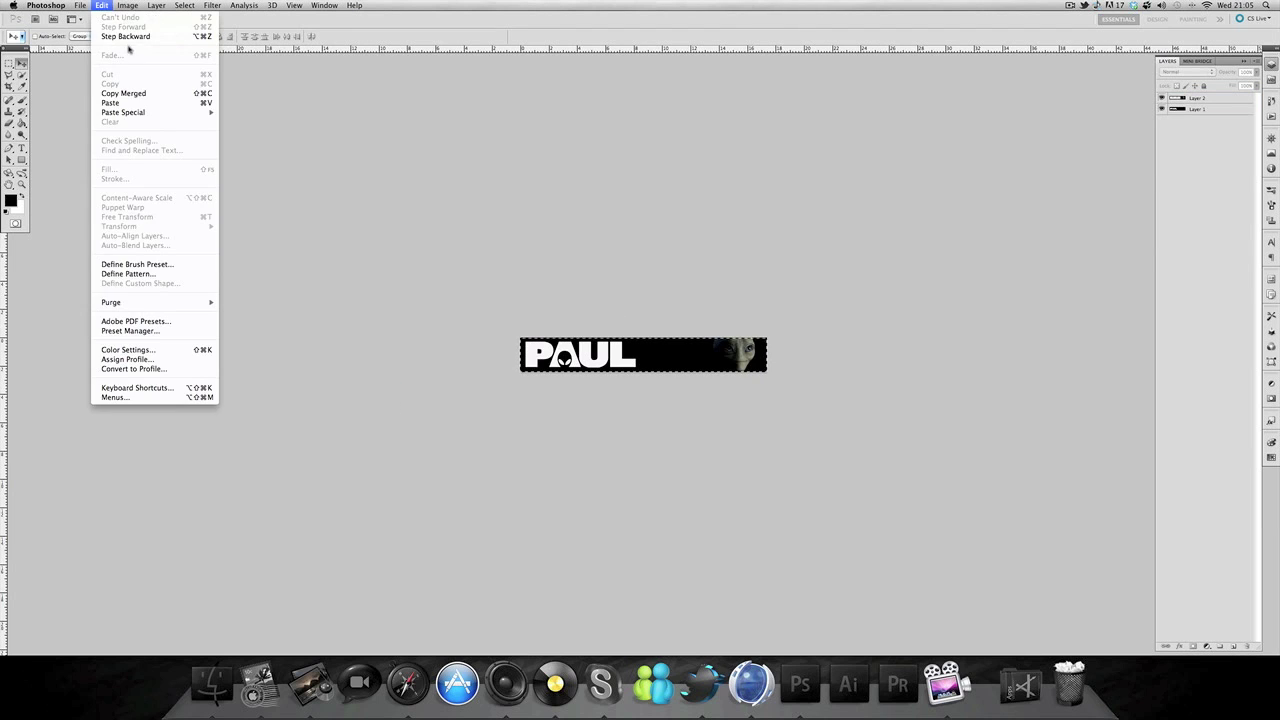
left_click(123, 93)
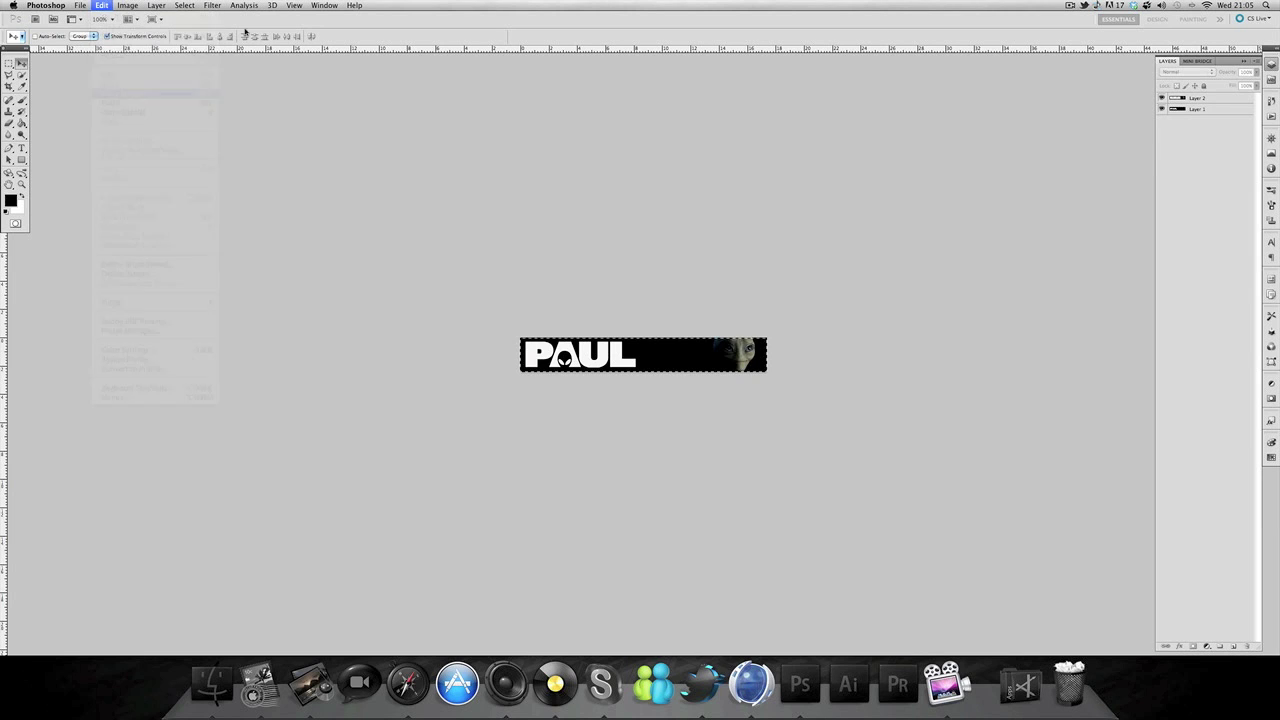
left_click(323, 6)
Step: Paste the banner into the slice, delete its white background, and position the 'PA' section
left_click(385, 404)
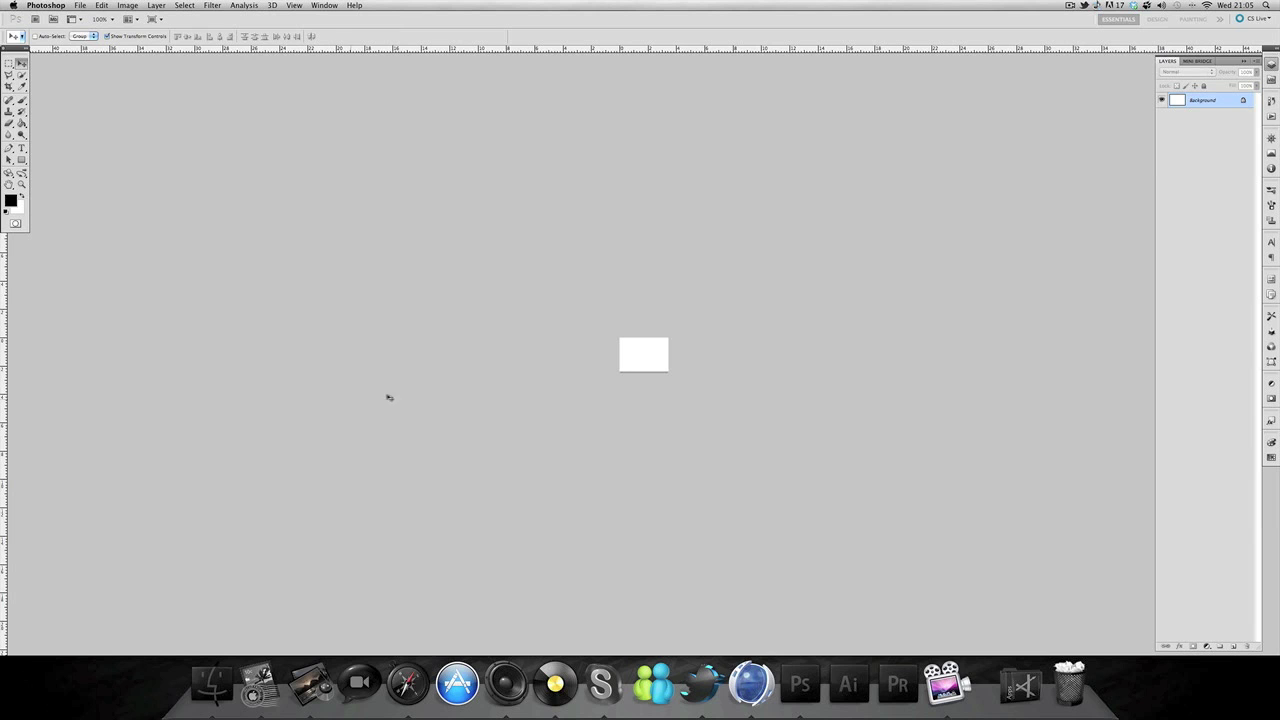
key("ctrl+v")
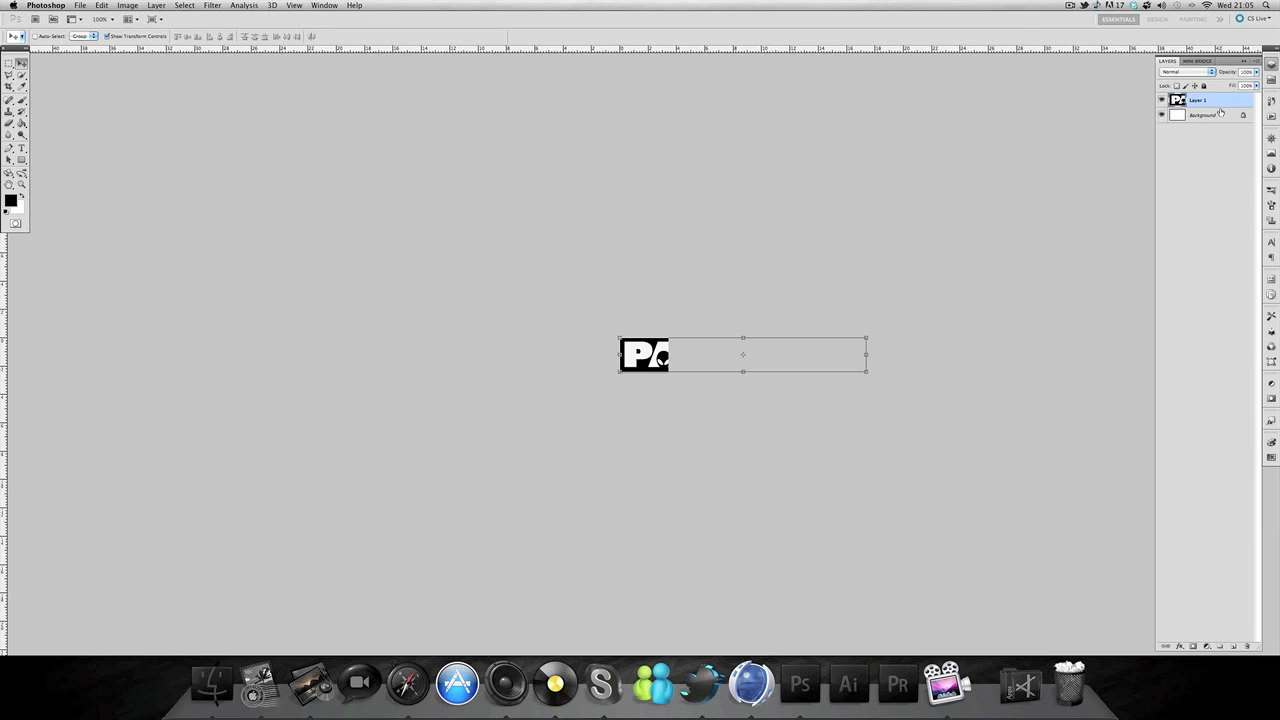
left_click(1217, 117)
key("Delete")
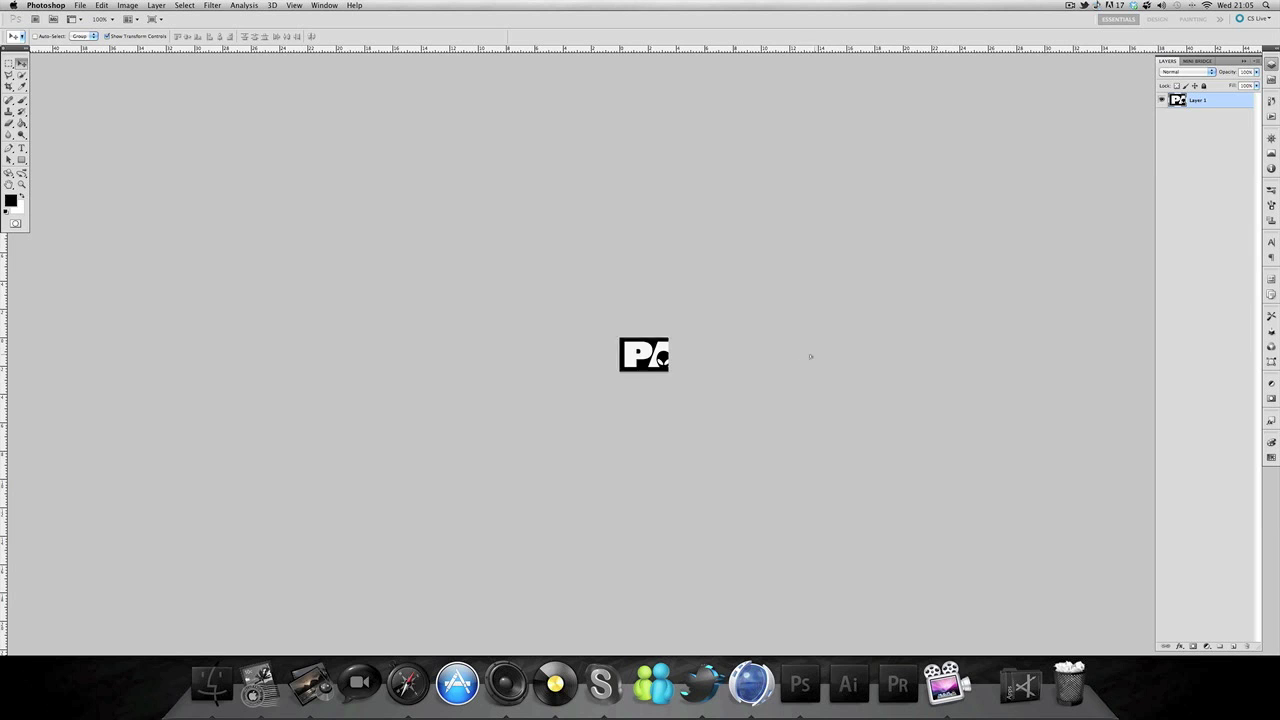
mouse_move(816, 359)
left_mouse_down()
mouse_move(653, 356)
mouse_move(798, 364)
left_mouse_up()
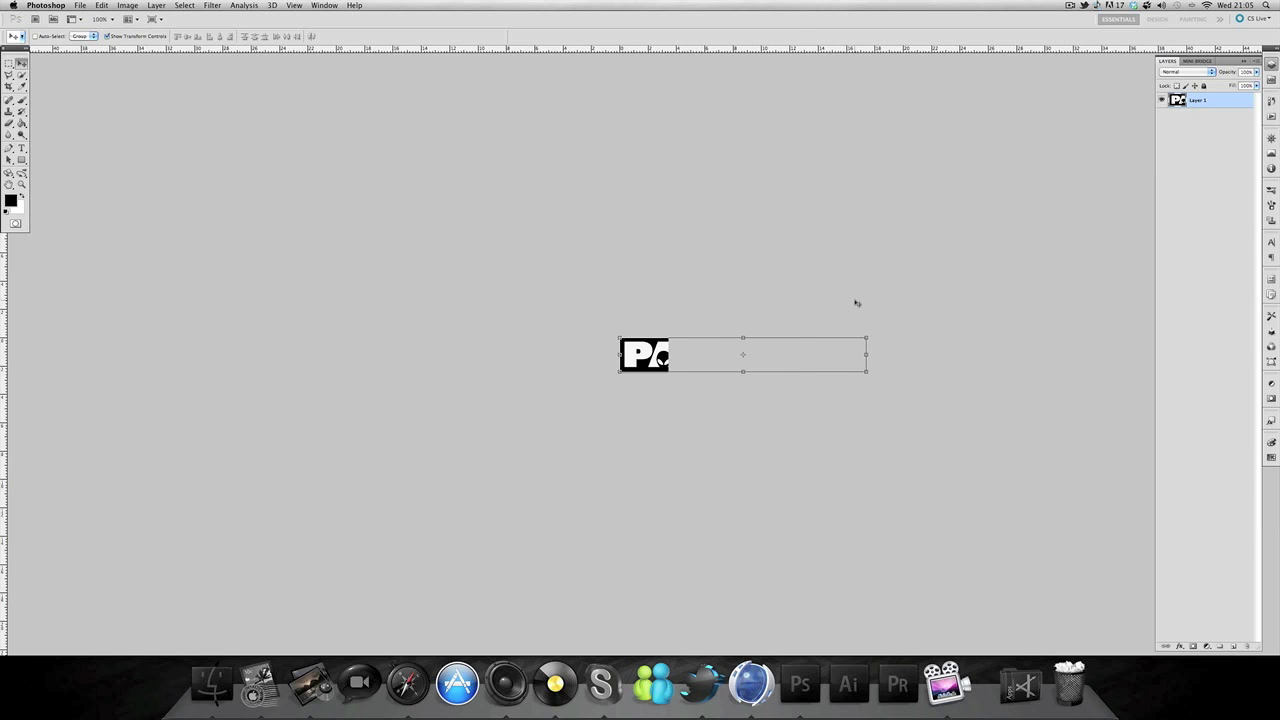
left_click(1188, 313)
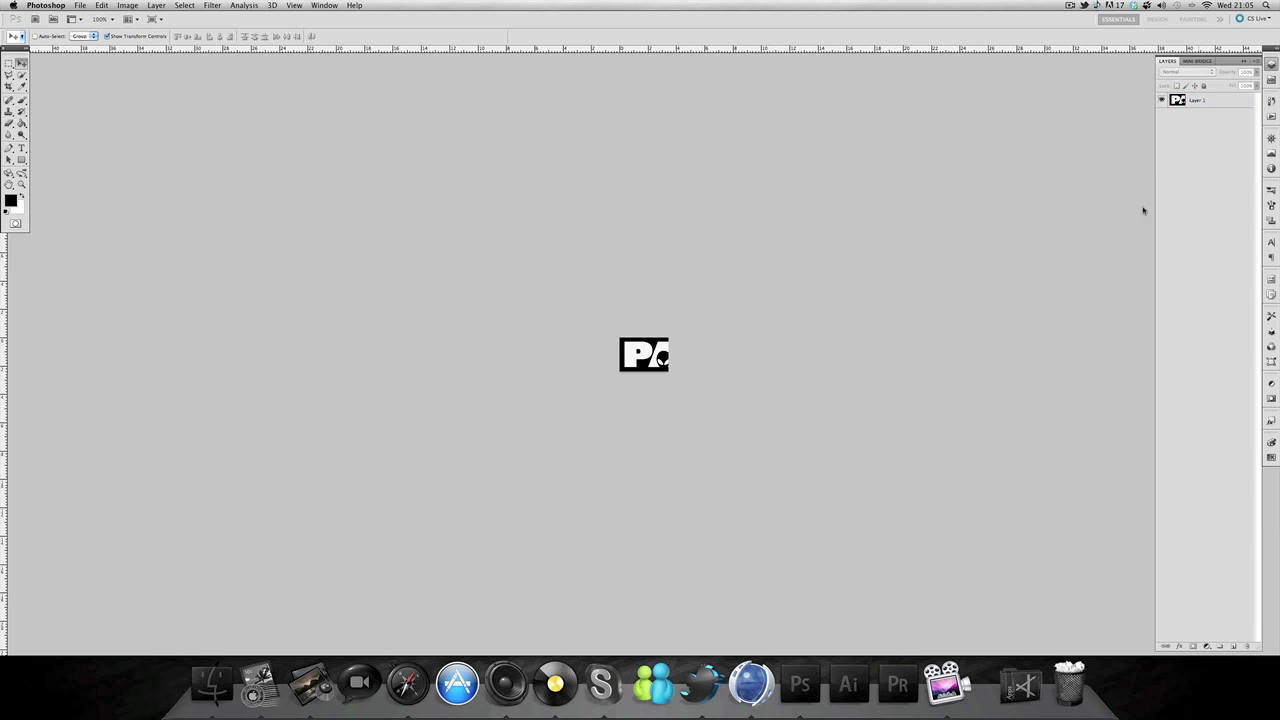
Step: Save the 'PA' slice as PNG 1.png in the PAUL folder, replacing the old file
left_click(88, 5)
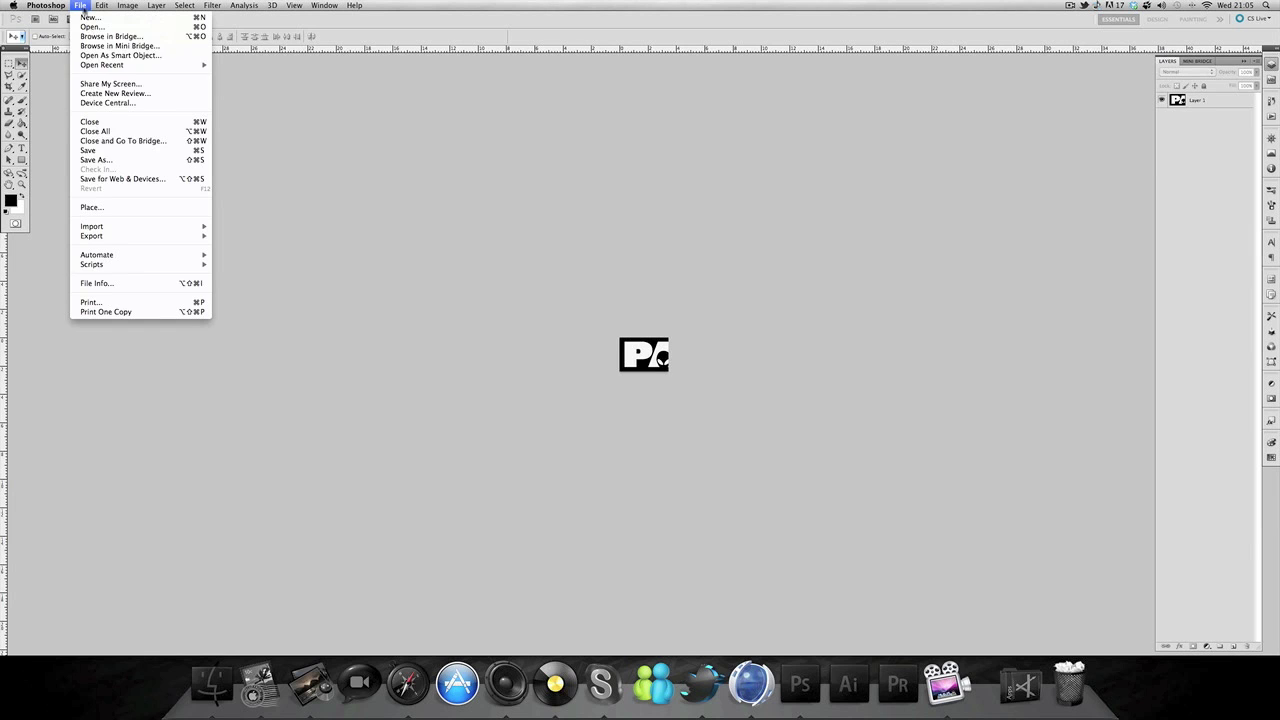
left_click(140, 157)
left_click(444, 118)
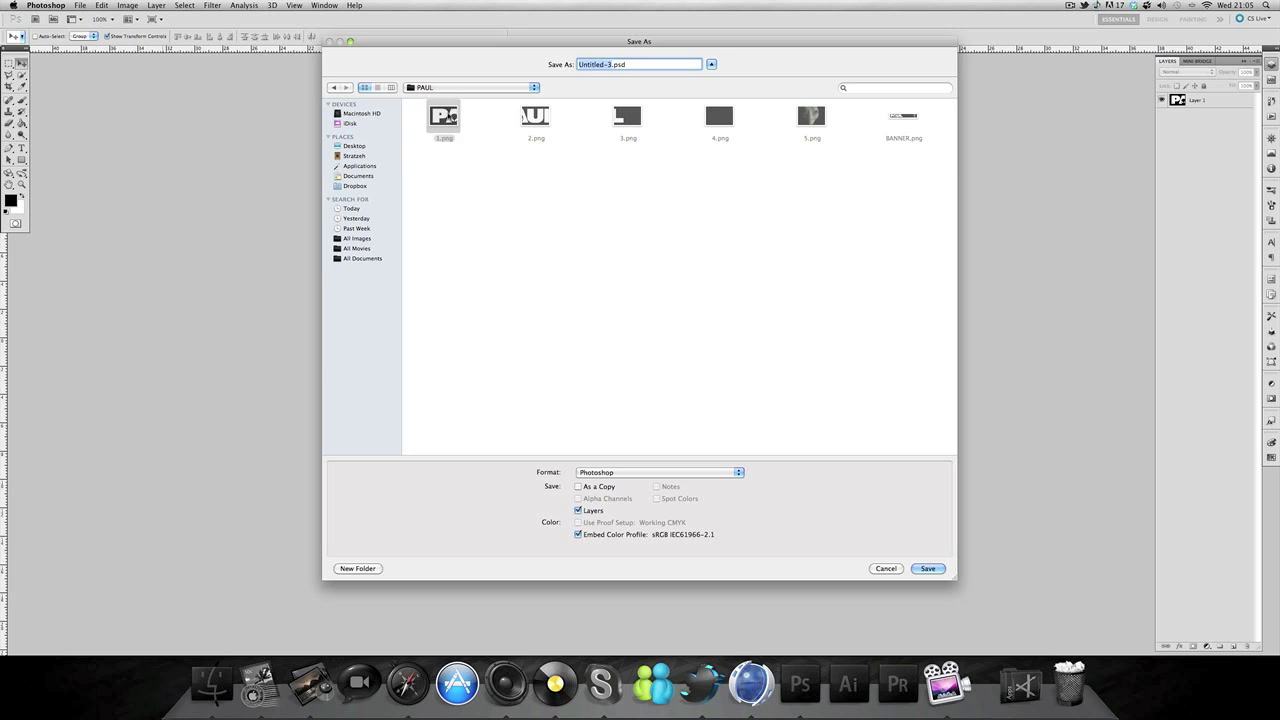
left_click(643, 472)
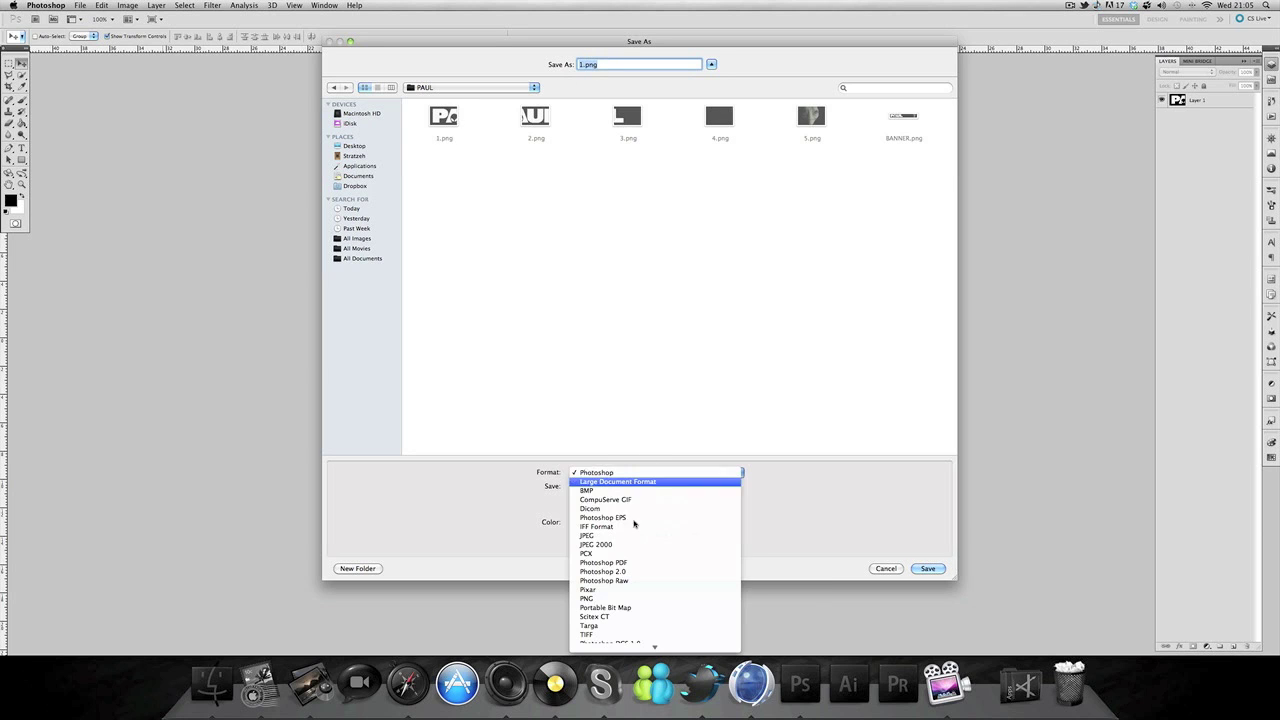
left_click(604, 599)
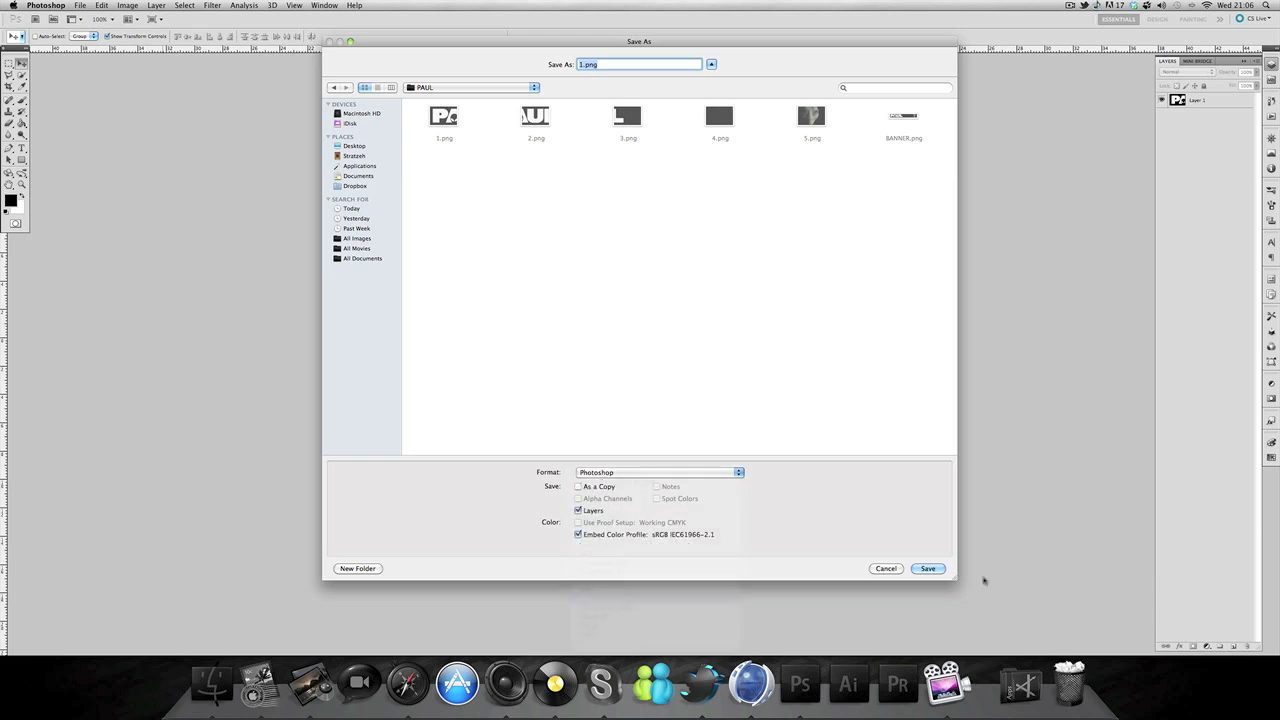
left_click(928, 568)
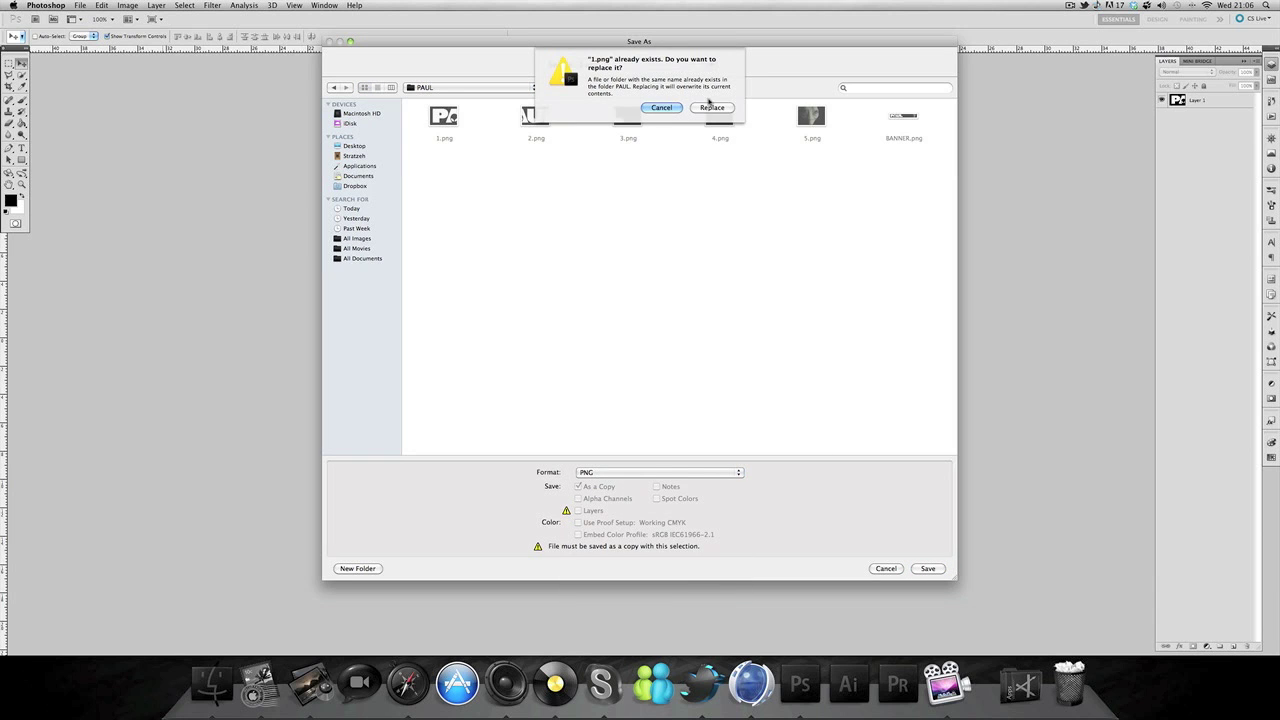
left_click(712, 107)
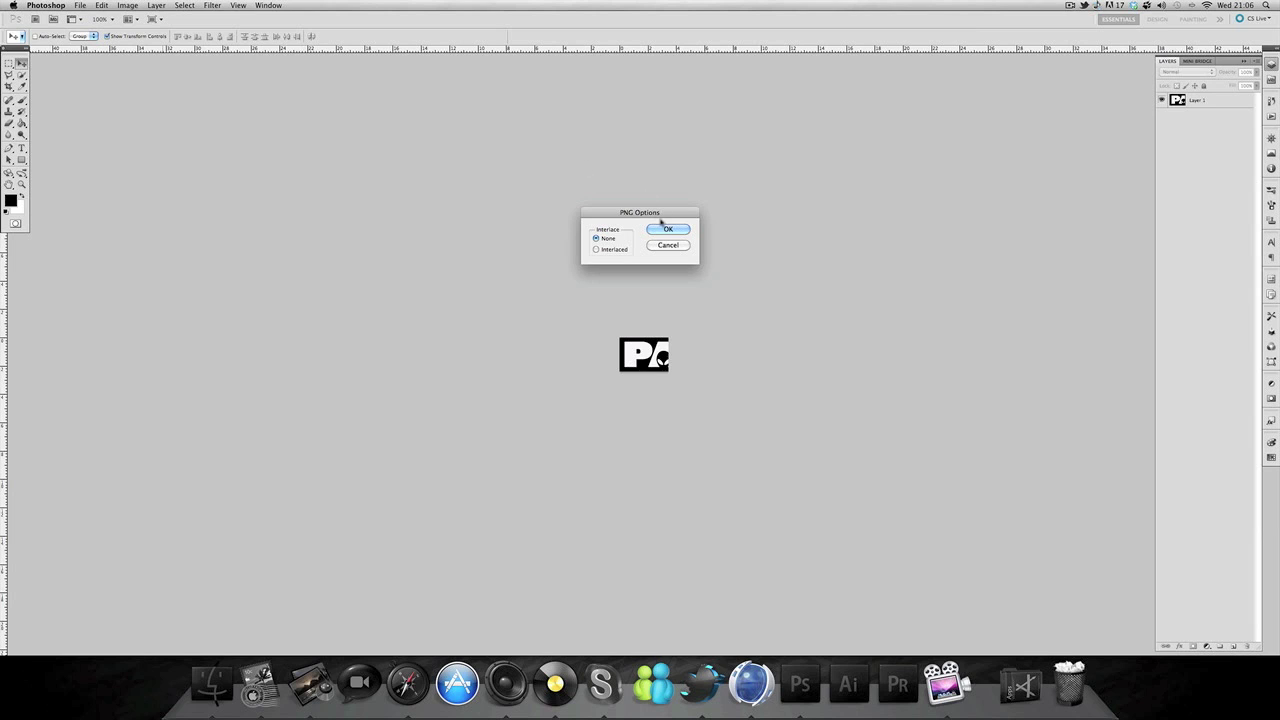
left_click(663, 229)
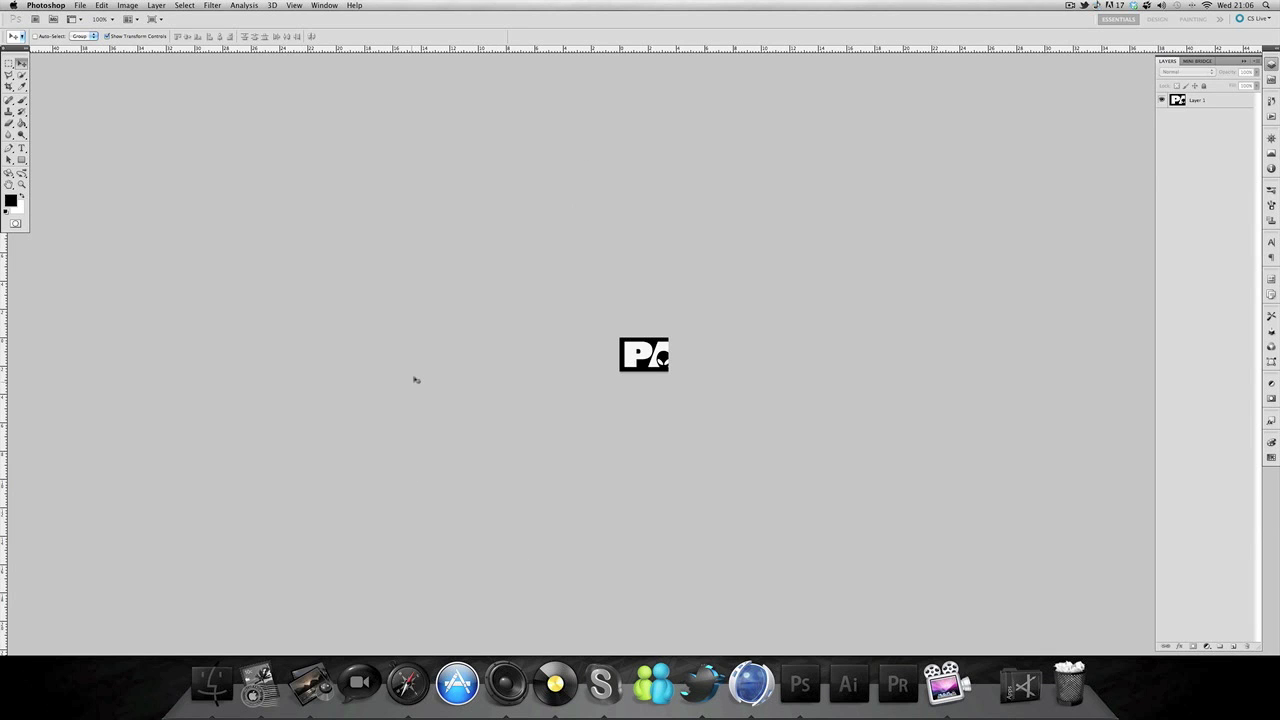
Step: Marquee-select and delete part of the banner layer, then deselect
left_click(1224, 102)
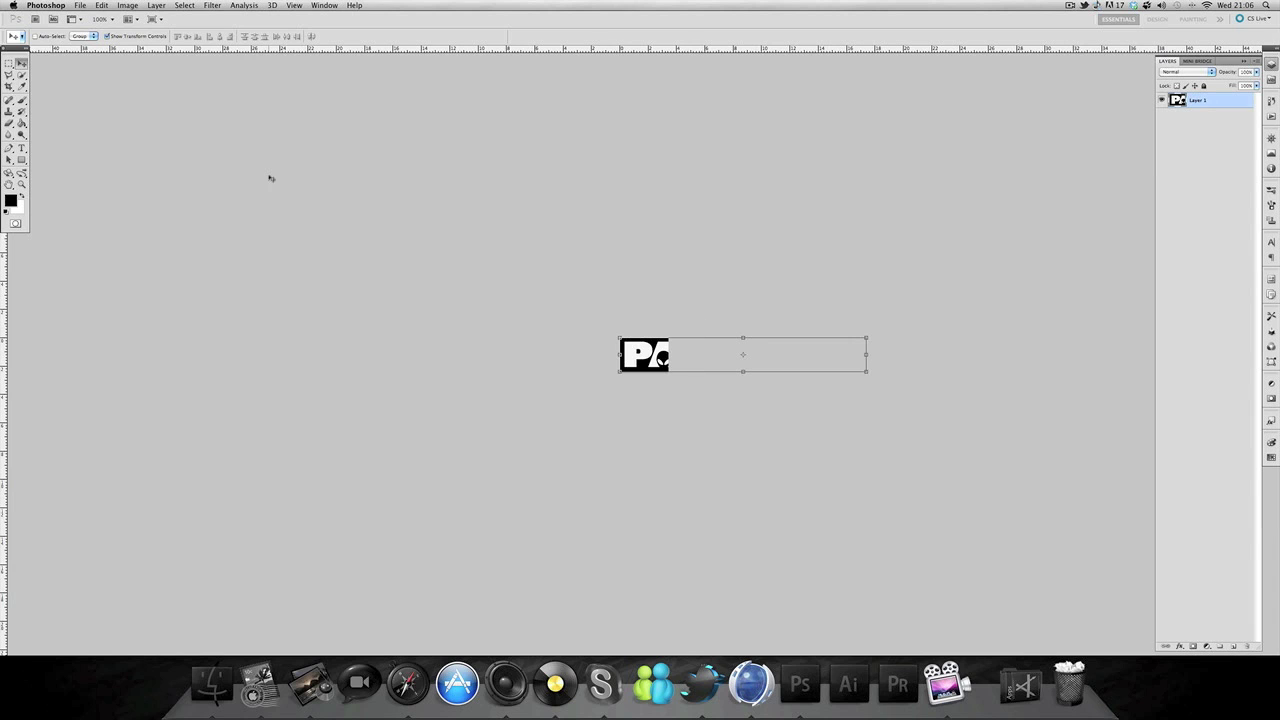
left_click(9, 64)
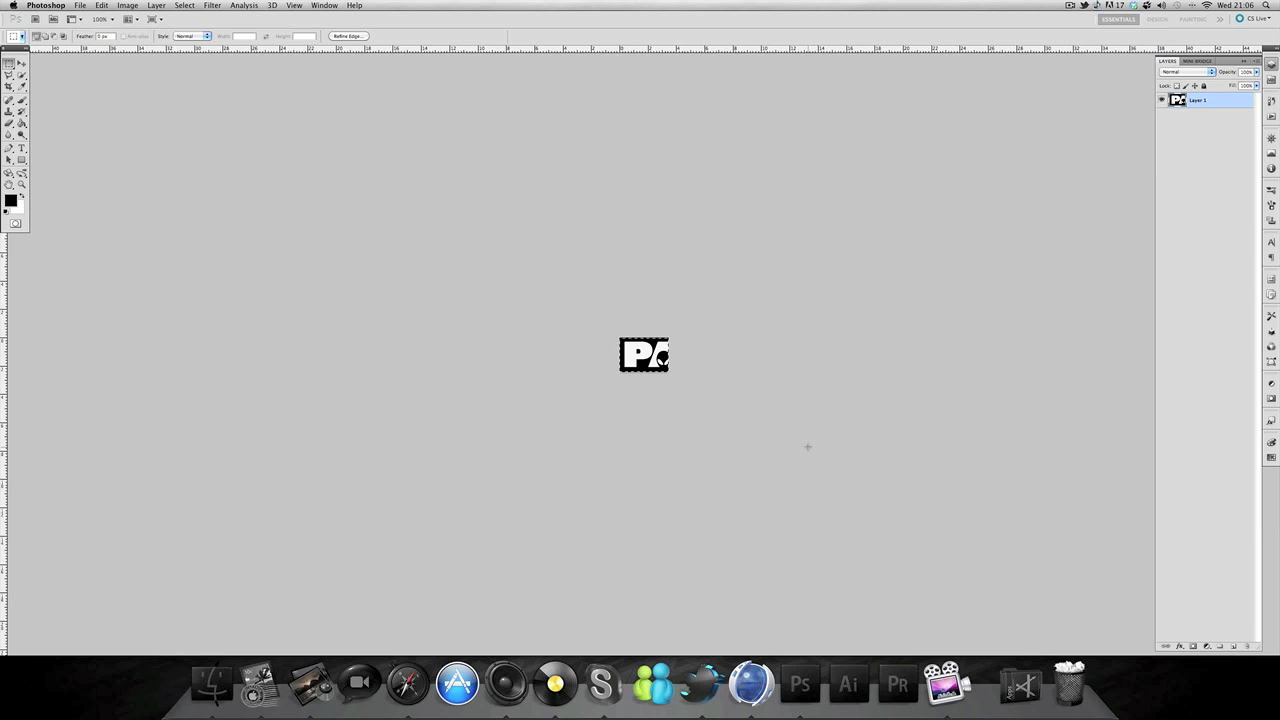
key("Delete")
left_click(185, 5)
key("Return")
left_click(22, 64)
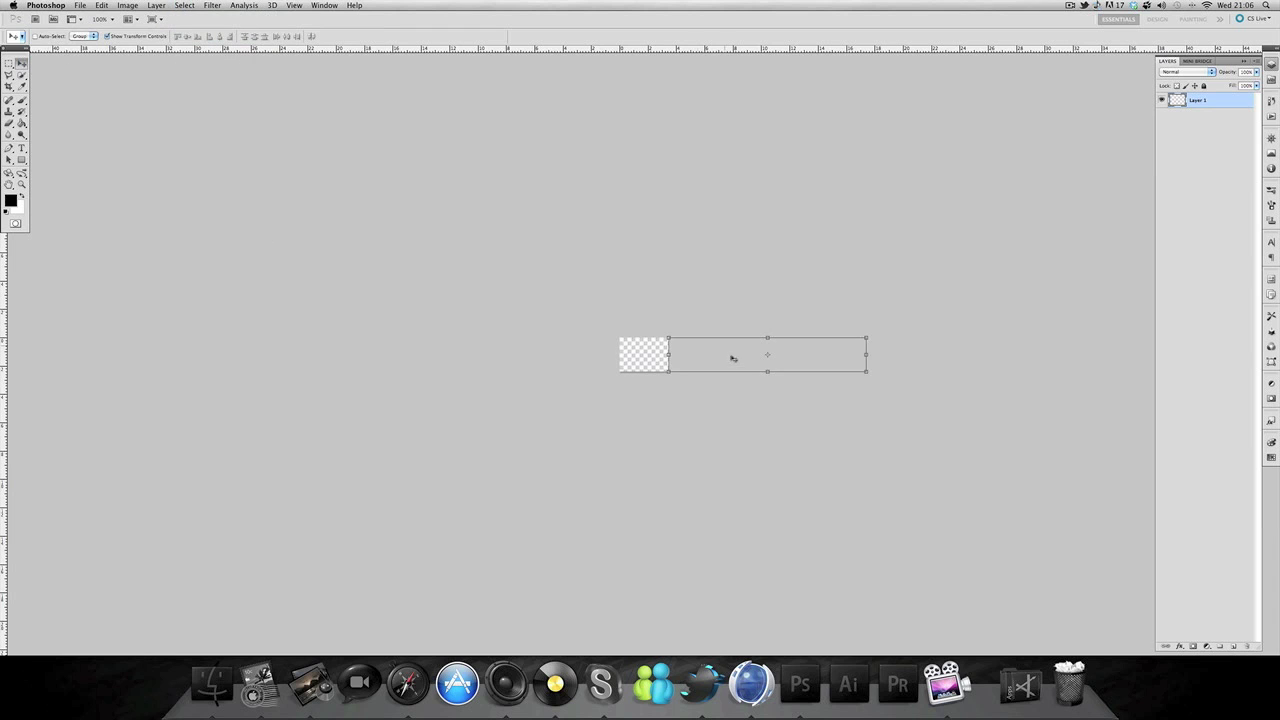
Step: Step backward and forward through history until the 'AUI' section shows
key("ctrl+alt+z")
key("ctrl+alt+z")
key("ctrl+alt+z")
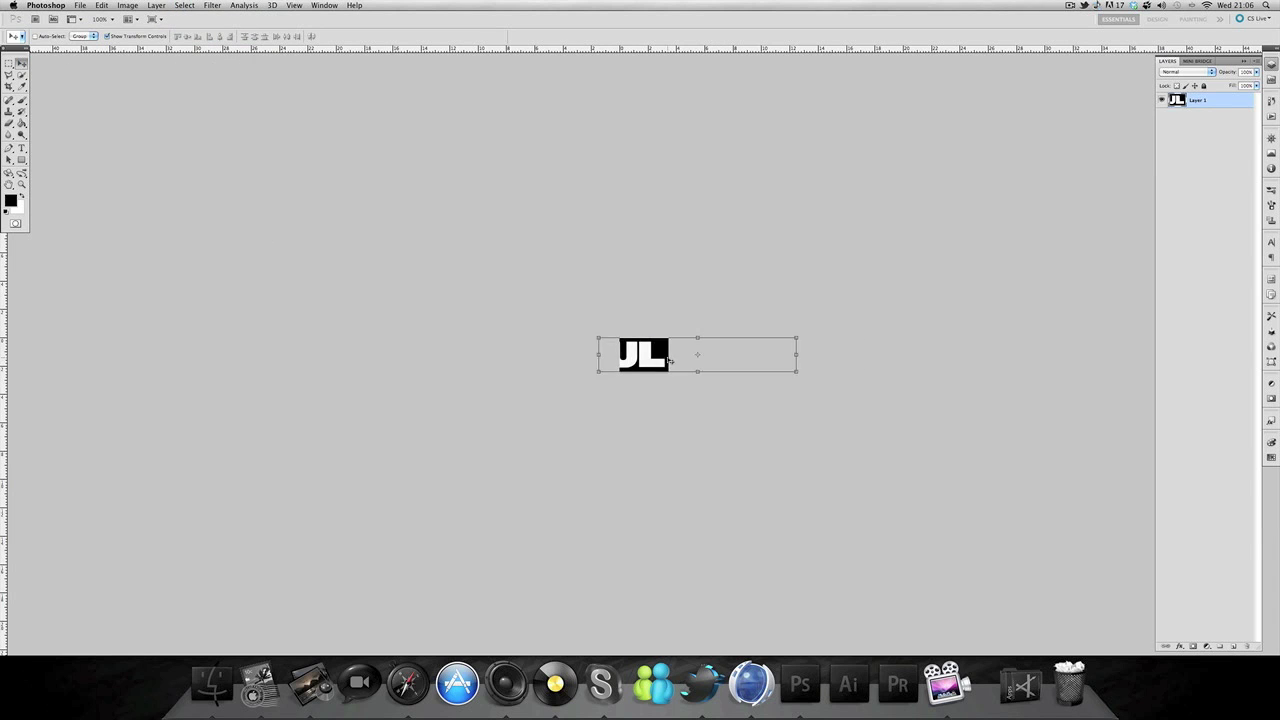
key("ctrl+shift+z")
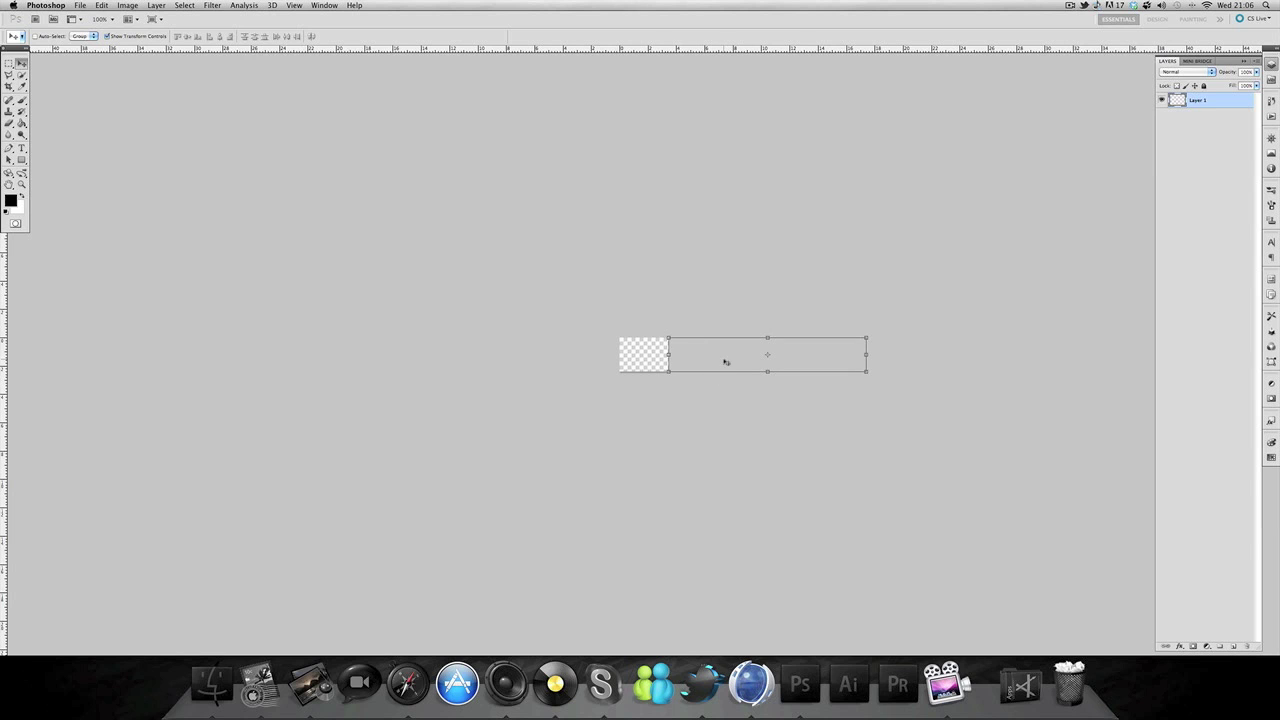
key("ctrl+alt+z")
key("ctrl+alt+z")
key("ctrl+alt+z")
key("ctrl+alt+z")
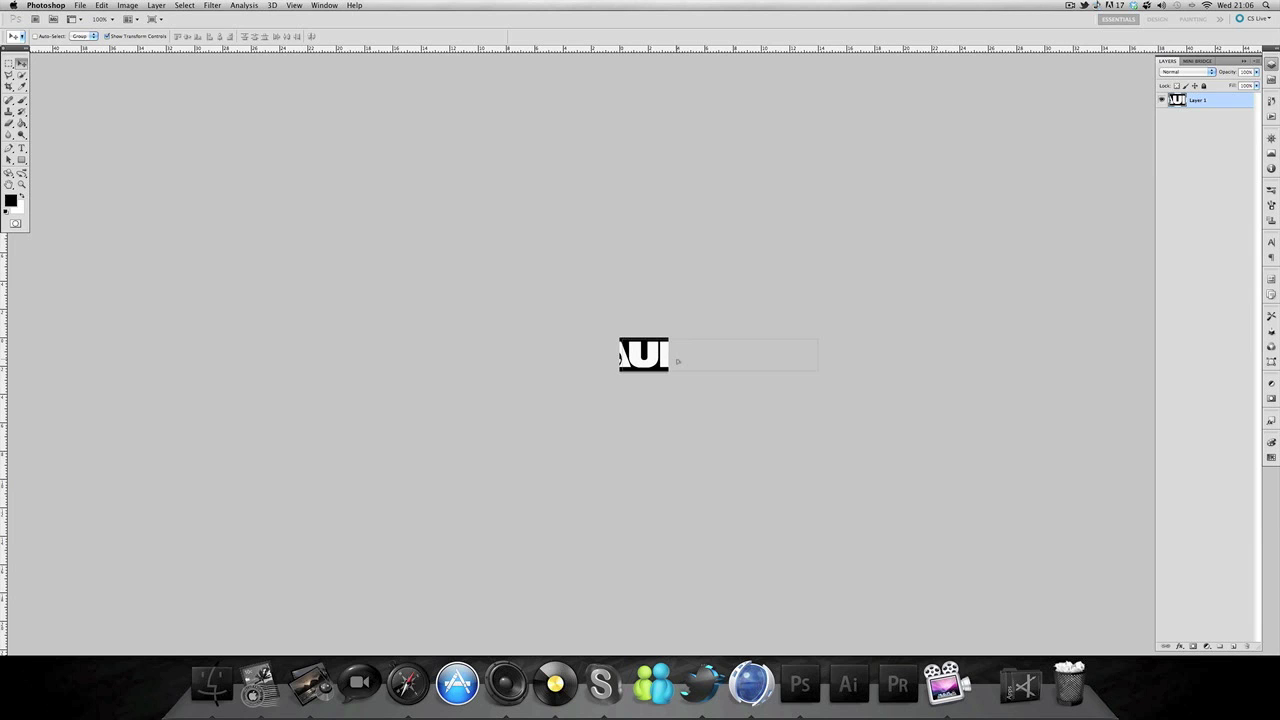
key("ctrl+shift+z")
key("ctrl+shift+z")
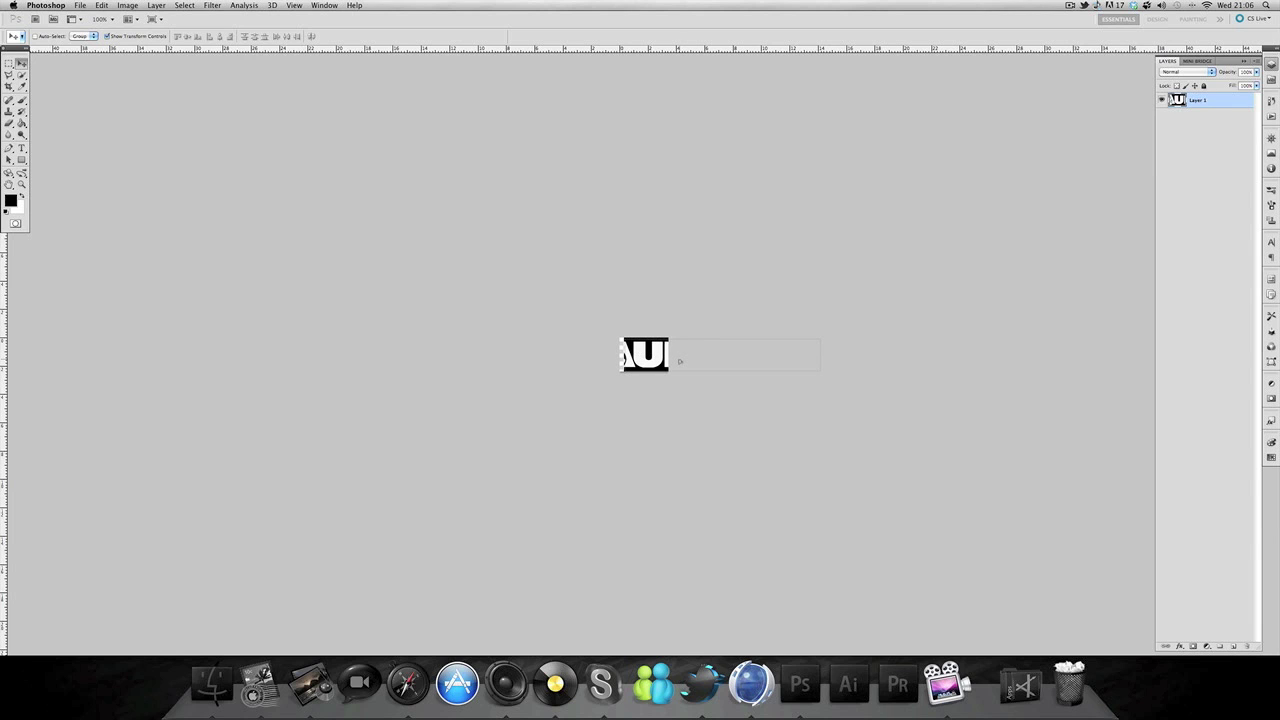
key("ctrl+alt+z")
key("ctrl+shift+z")
key("ctrl+alt+z")
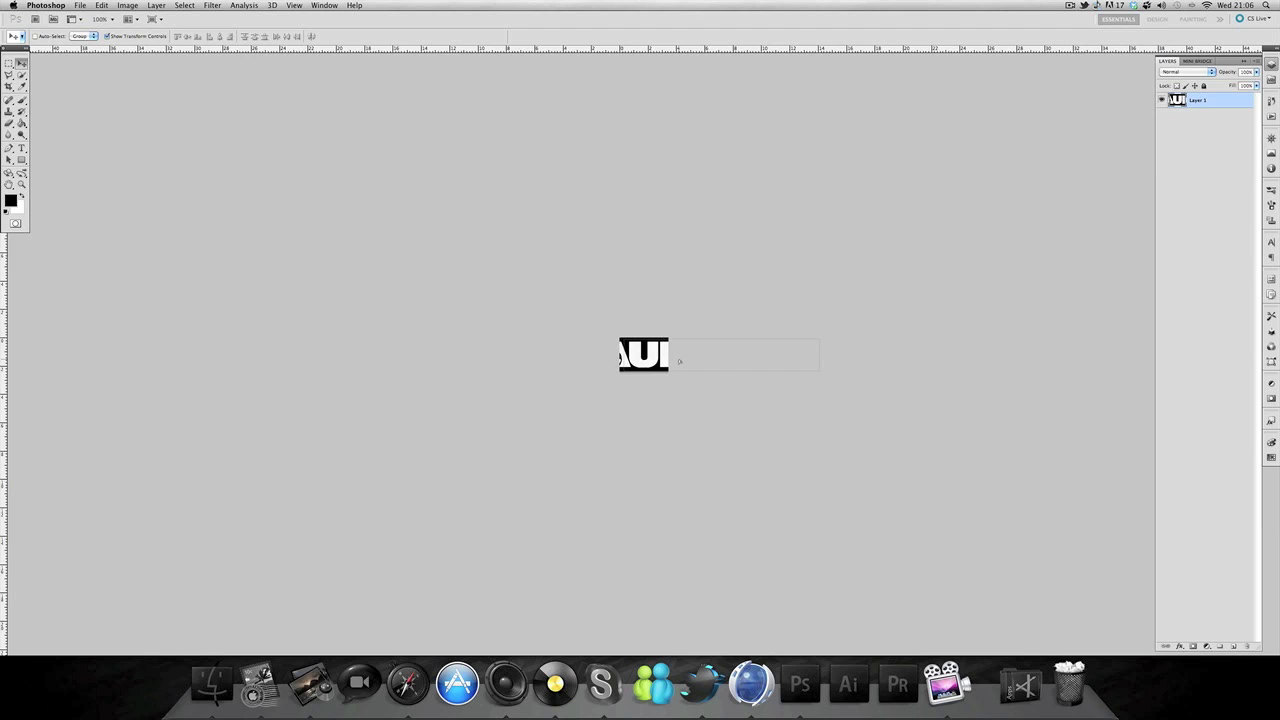
key("ctrl+shift+z")
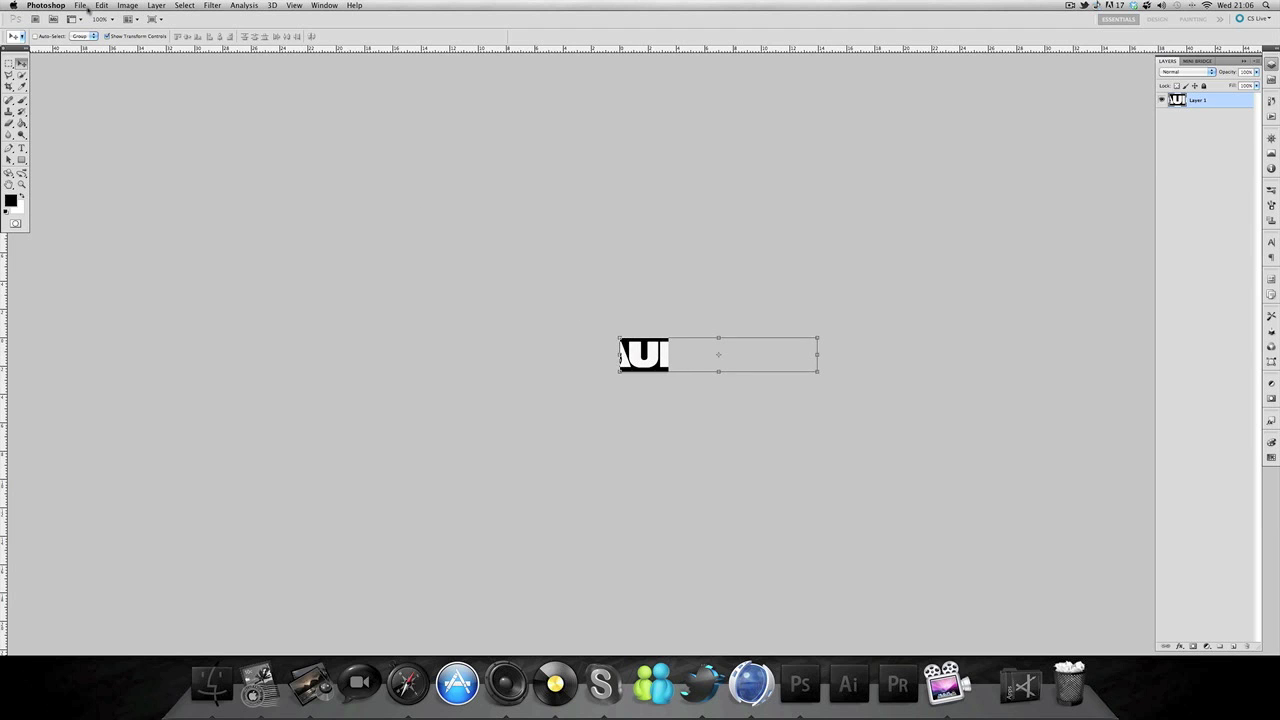
Step: Save the current slice as PNG 2.png, overwriting the existing file
left_click(86, 6)
left_click(116, 163)
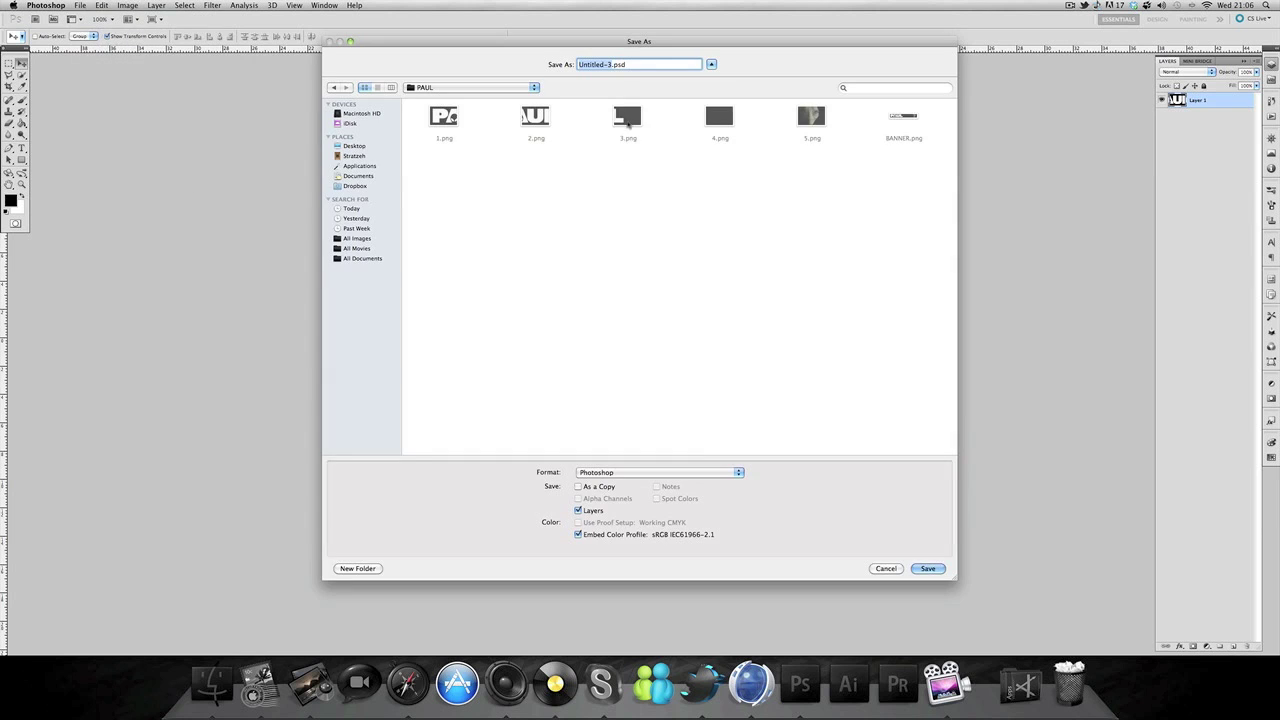
type("2")
left_click(688, 471)
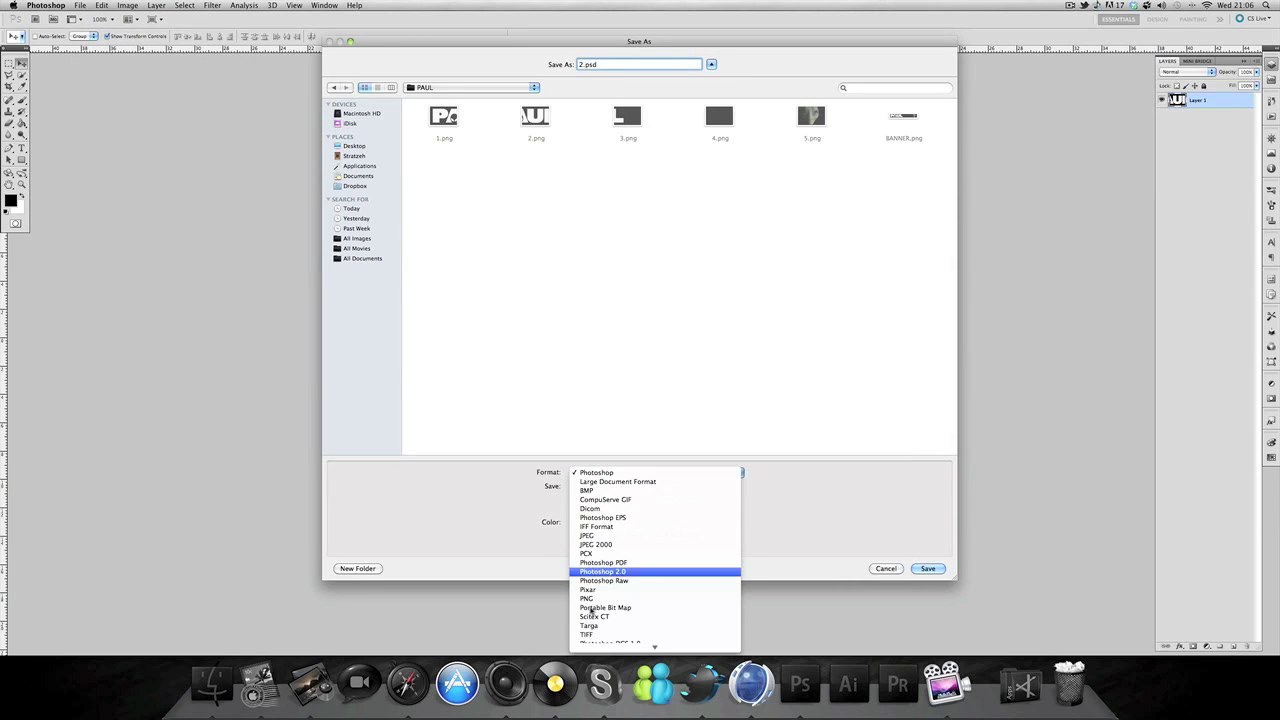
left_click(660, 608)
left_click(928, 568)
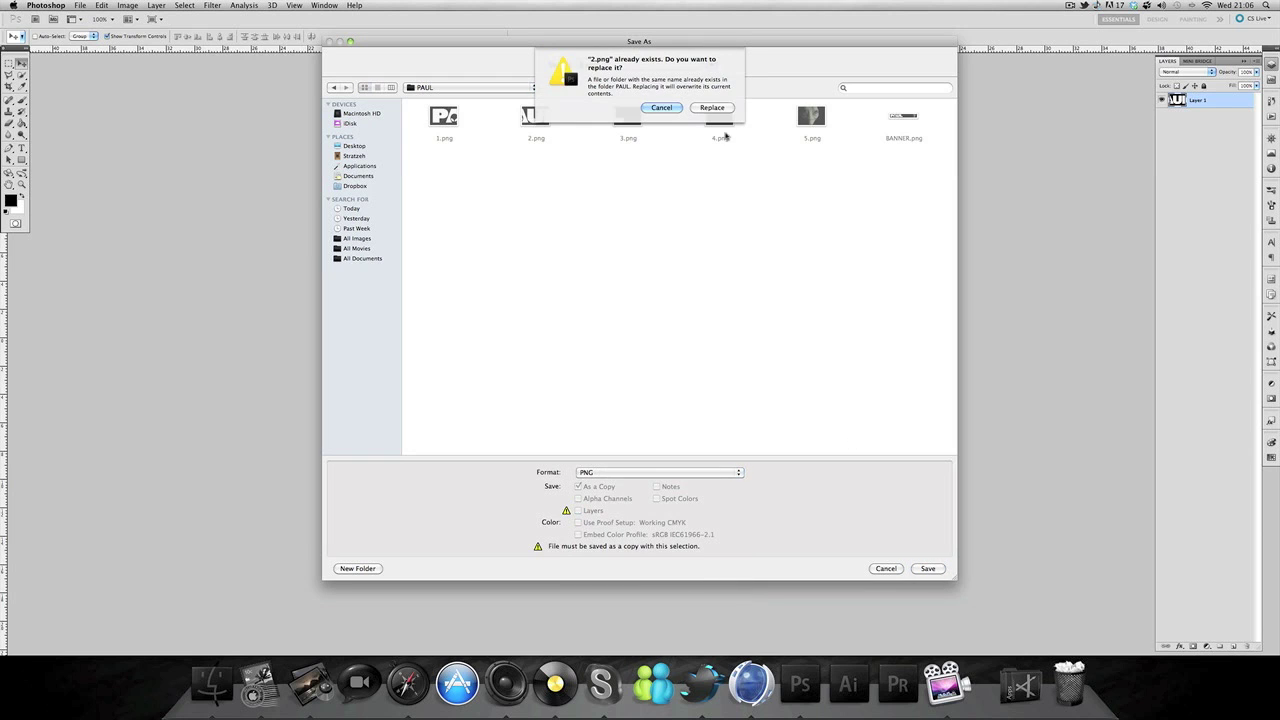
left_click(712, 108)
left_click(682, 230)
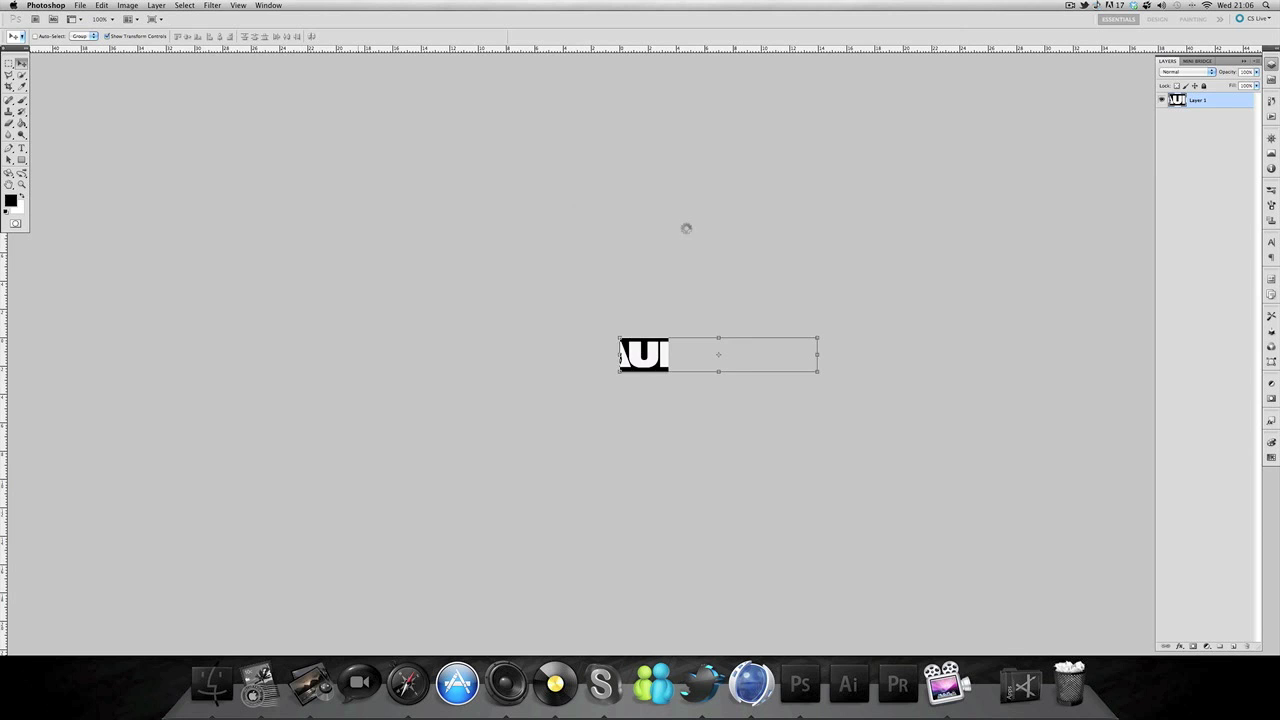
Step: Shift the banner layer left to show the 'AUI' section, then return to Facebook
left_click_drag(770, 355, 620, 358)
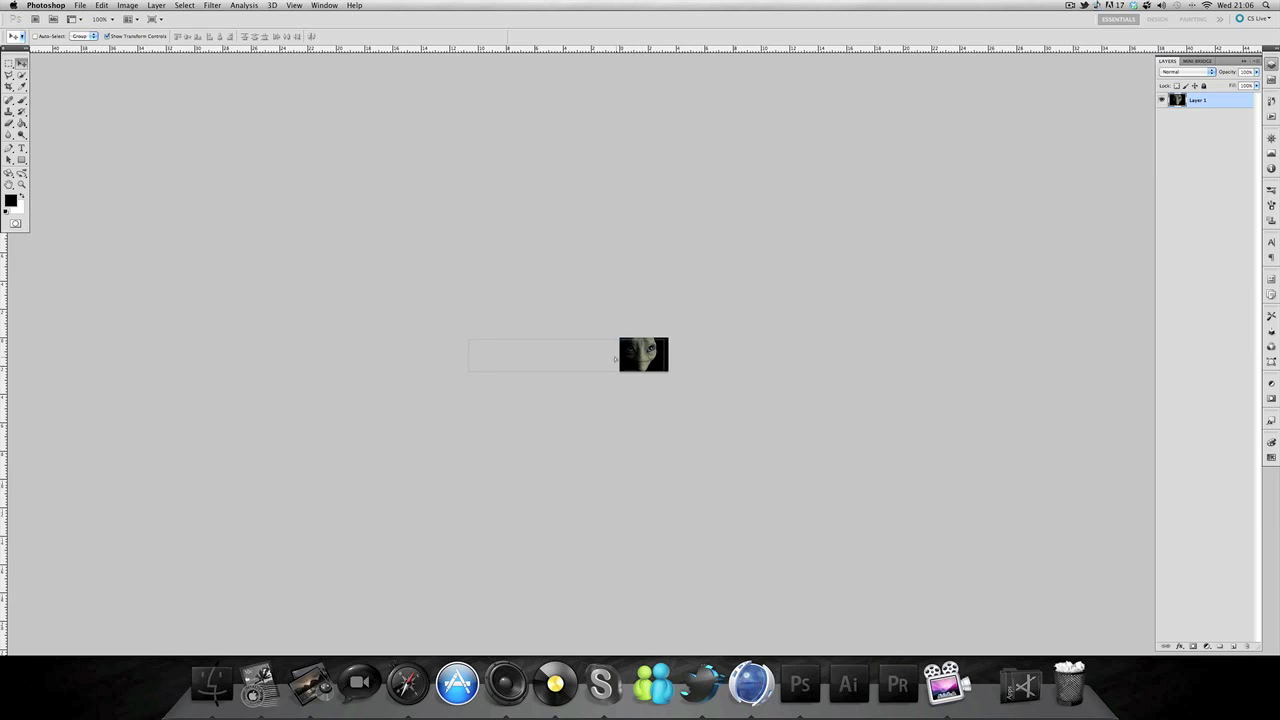
left_click_drag(619, 358, 621, 360)
key("super+z")
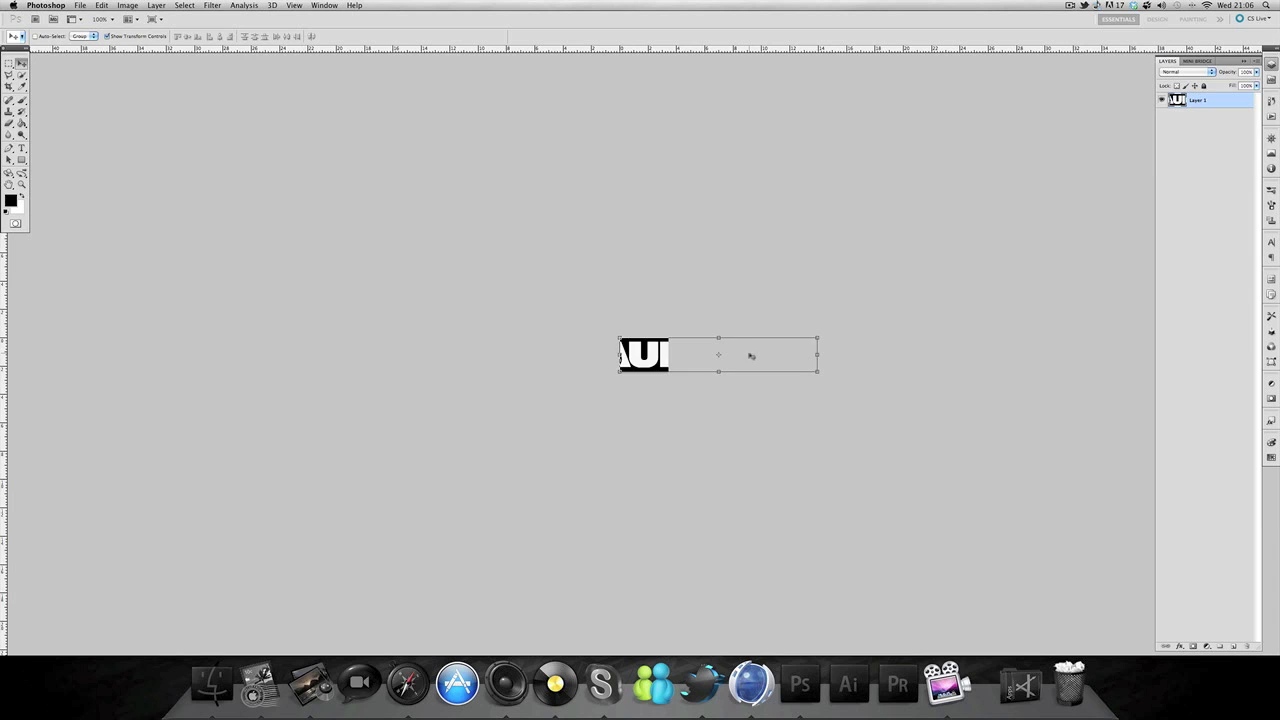
key("super+z")
key("super+z")
left_click(426, 678)
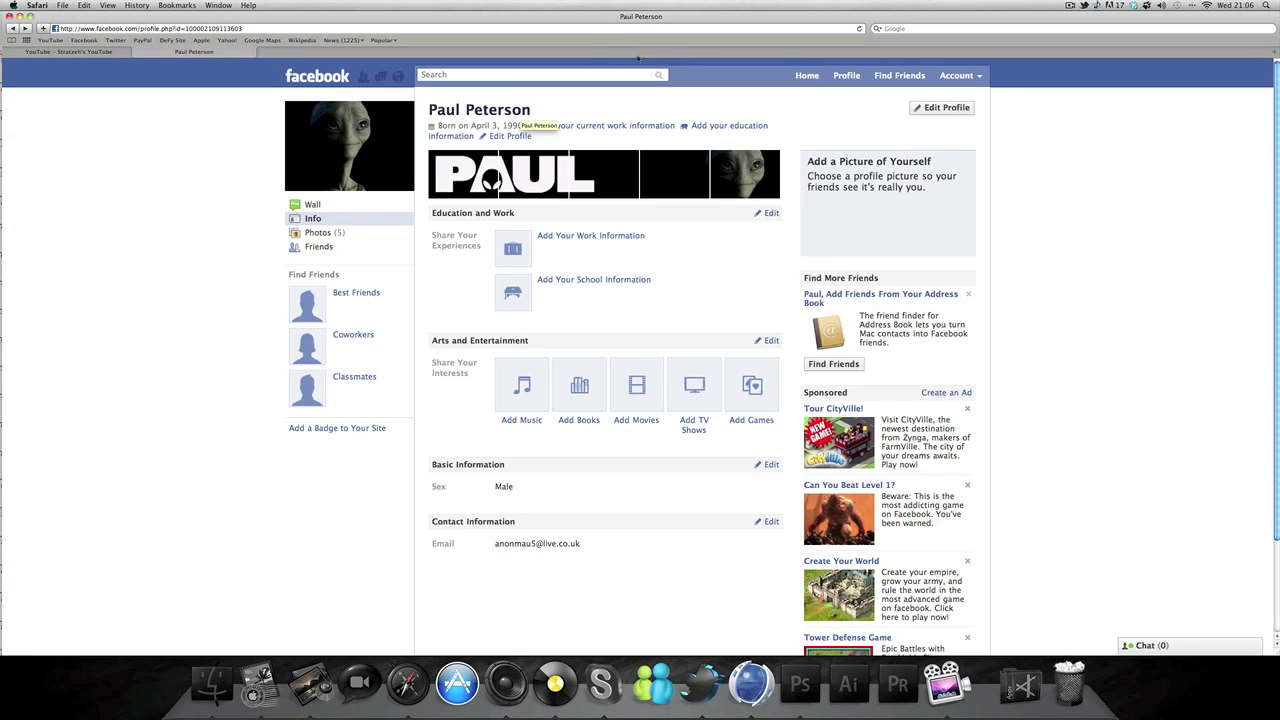
Step: Upload slices 1.png through 5.png from the PAUL folder as new Facebook photos
left_click(355, 232)
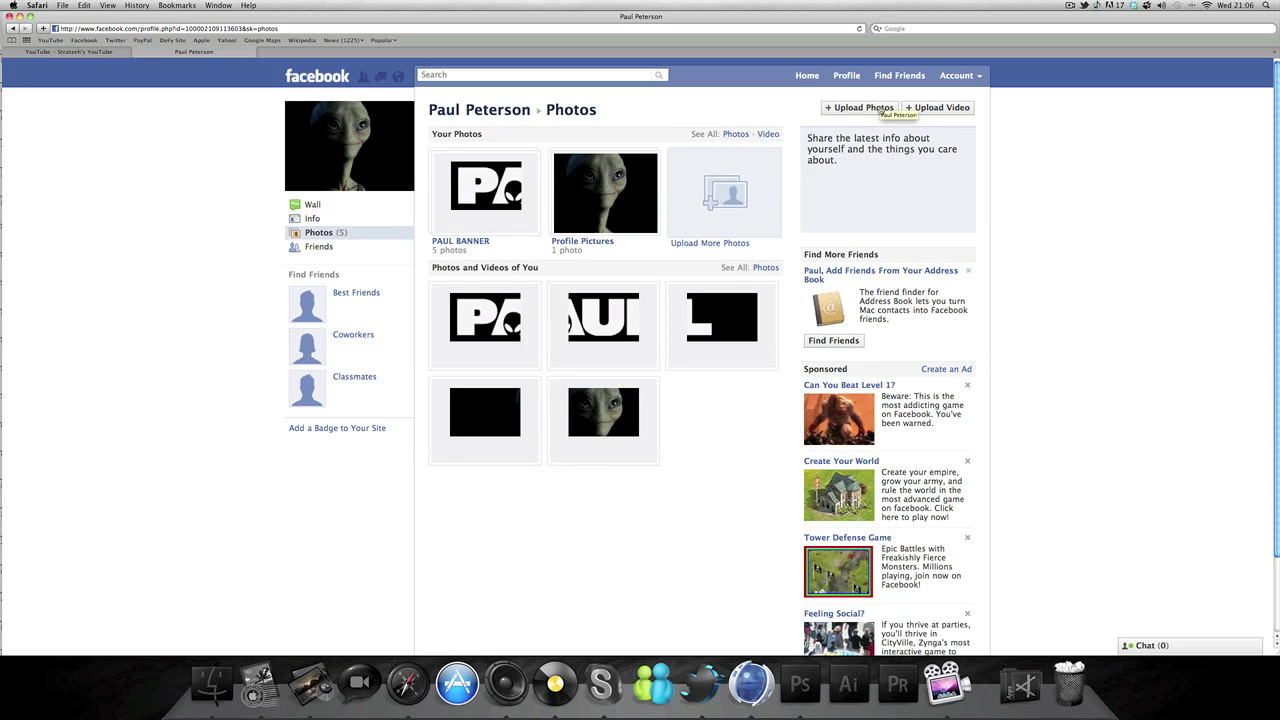
left_click(880, 109)
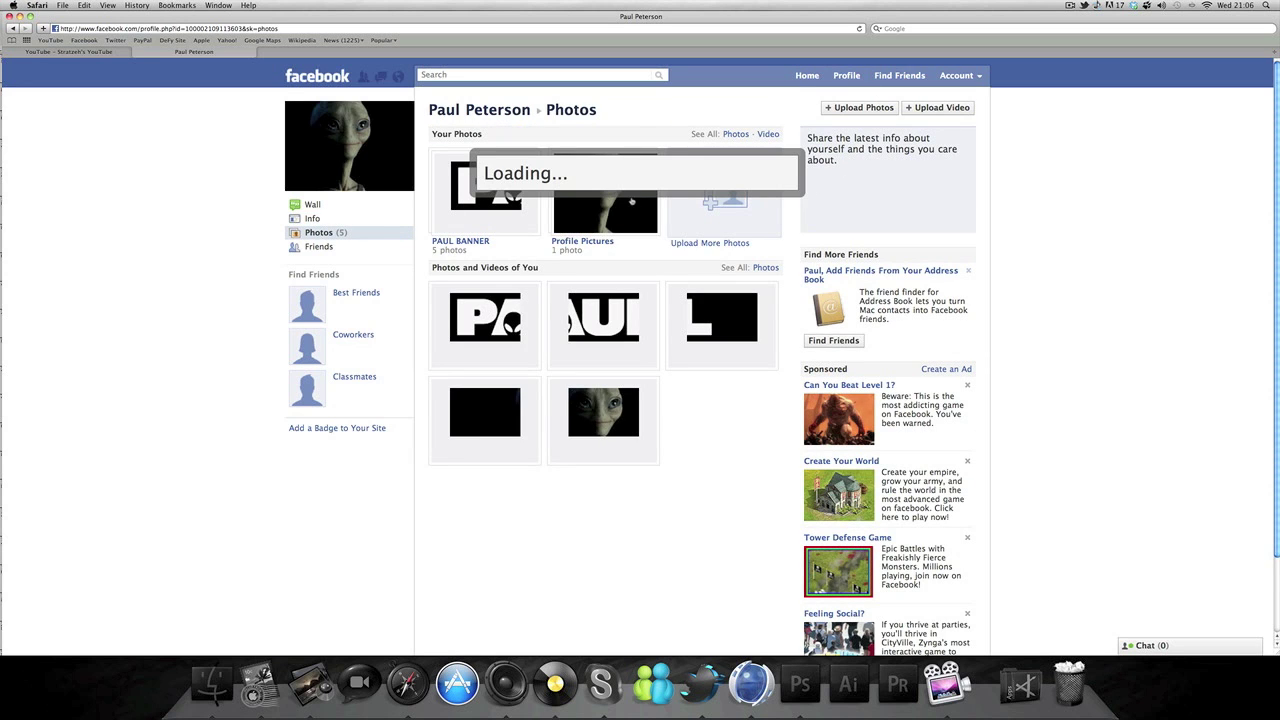
left_click(745, 317)
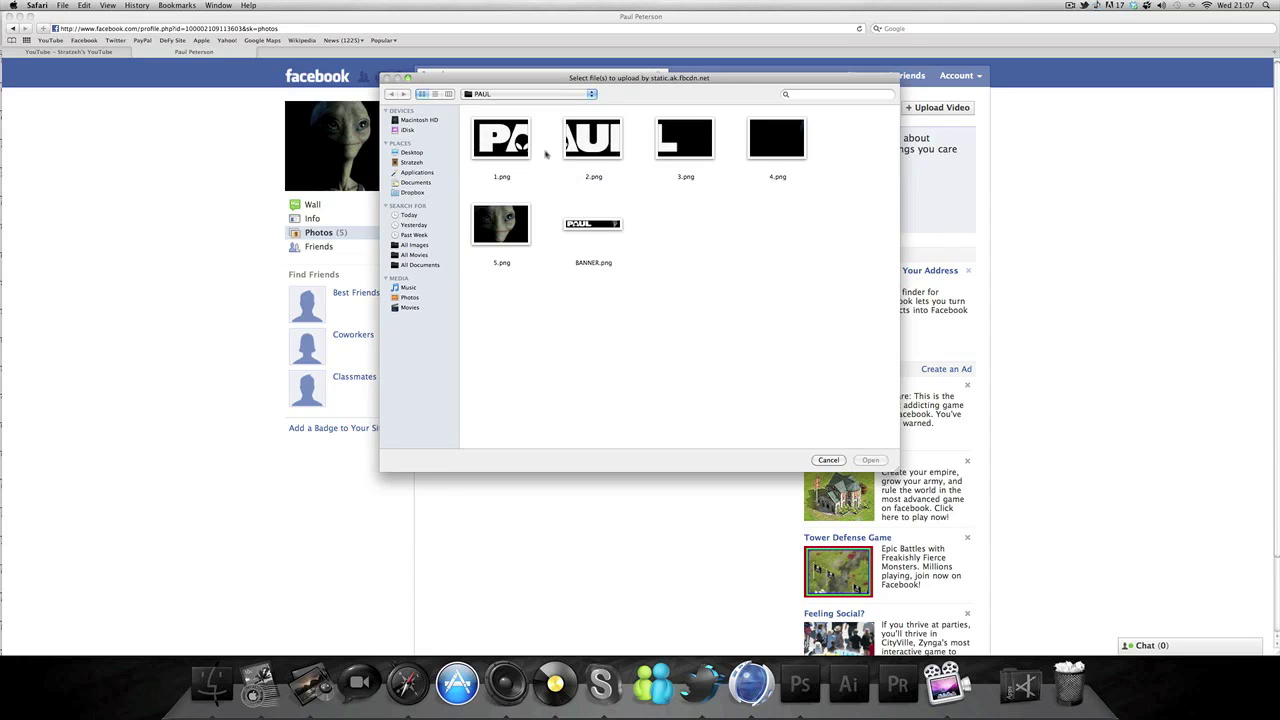
left_click(506, 224)
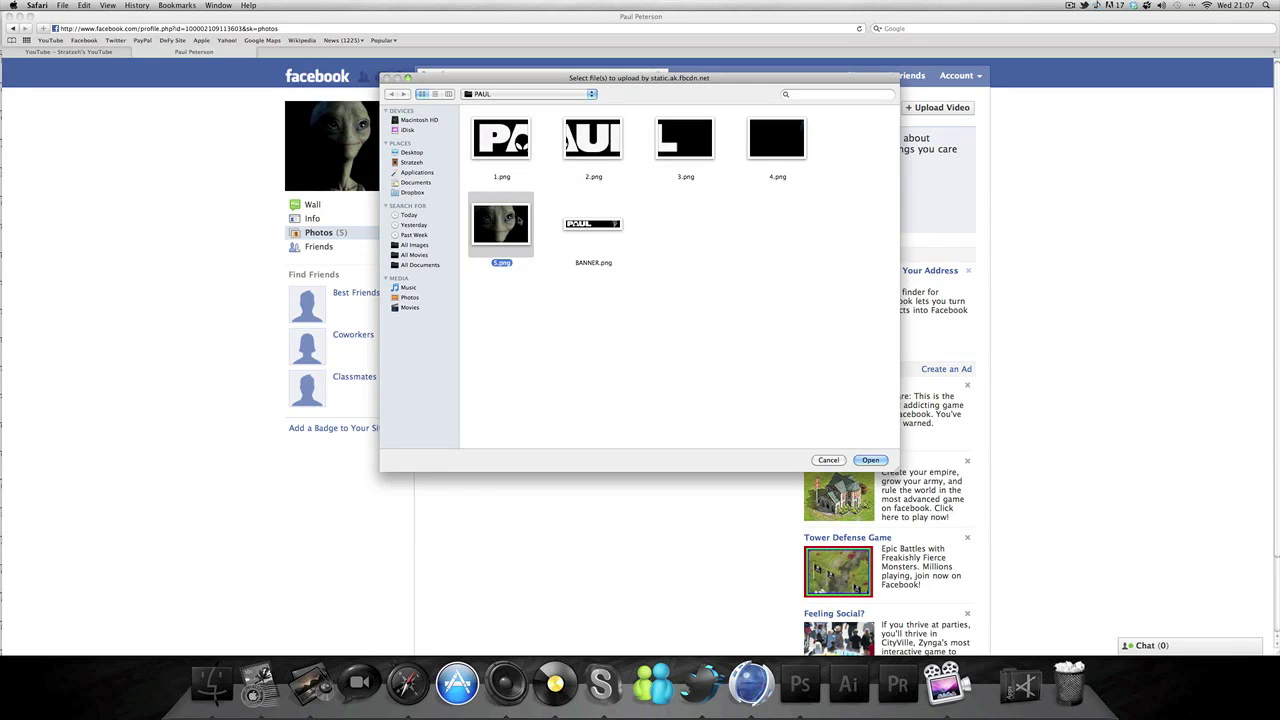
left_click(498, 144, "shift")
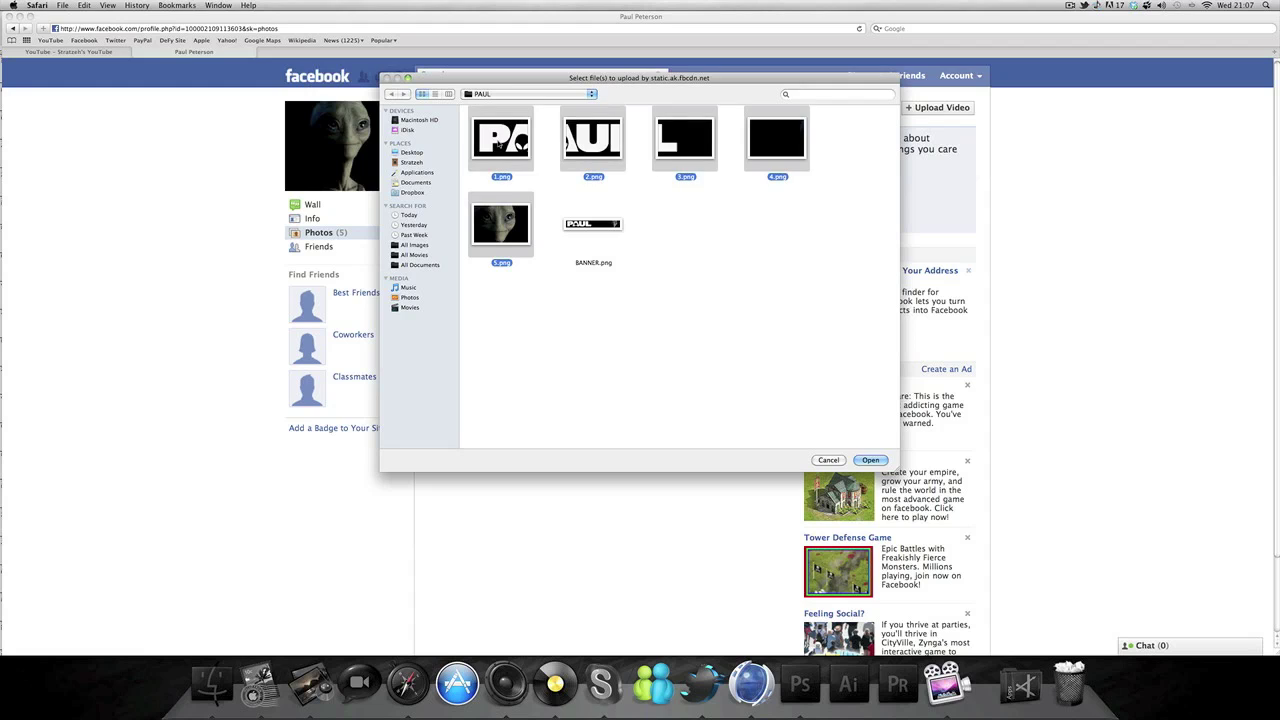
left_click(870, 461)
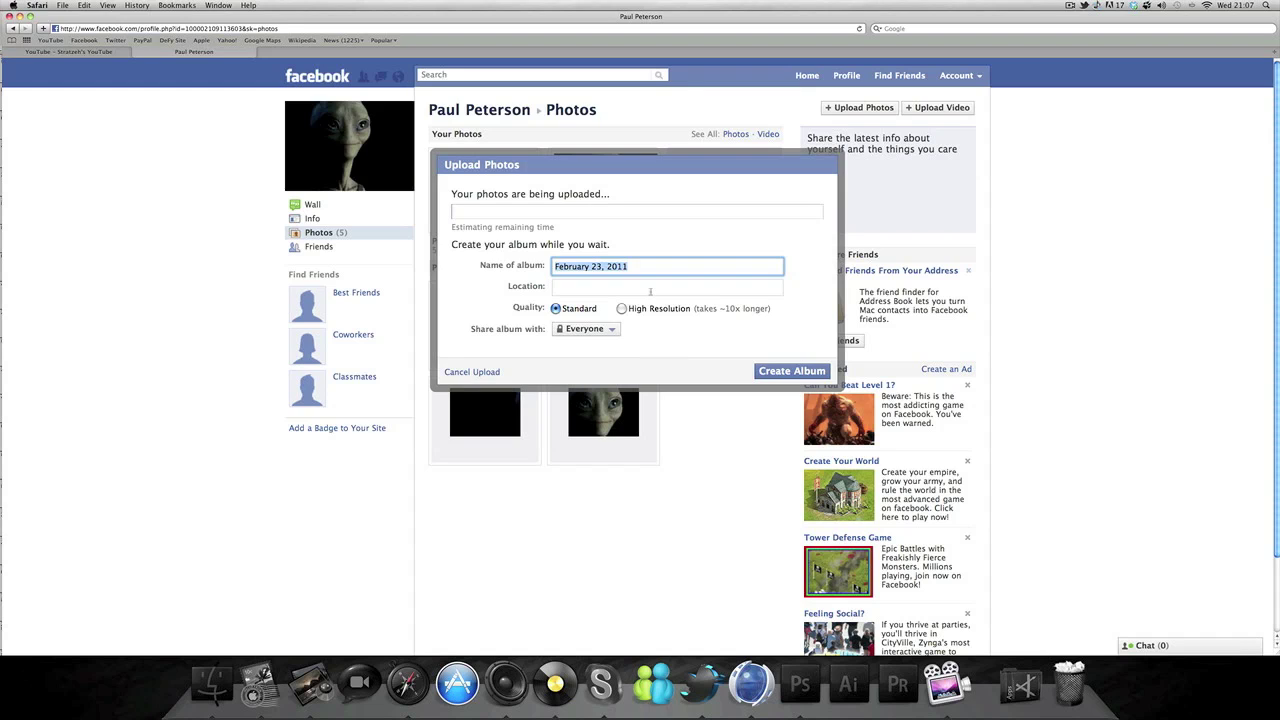
Step: Name the new album TUTORIAL and create it with the five slices
type("T")
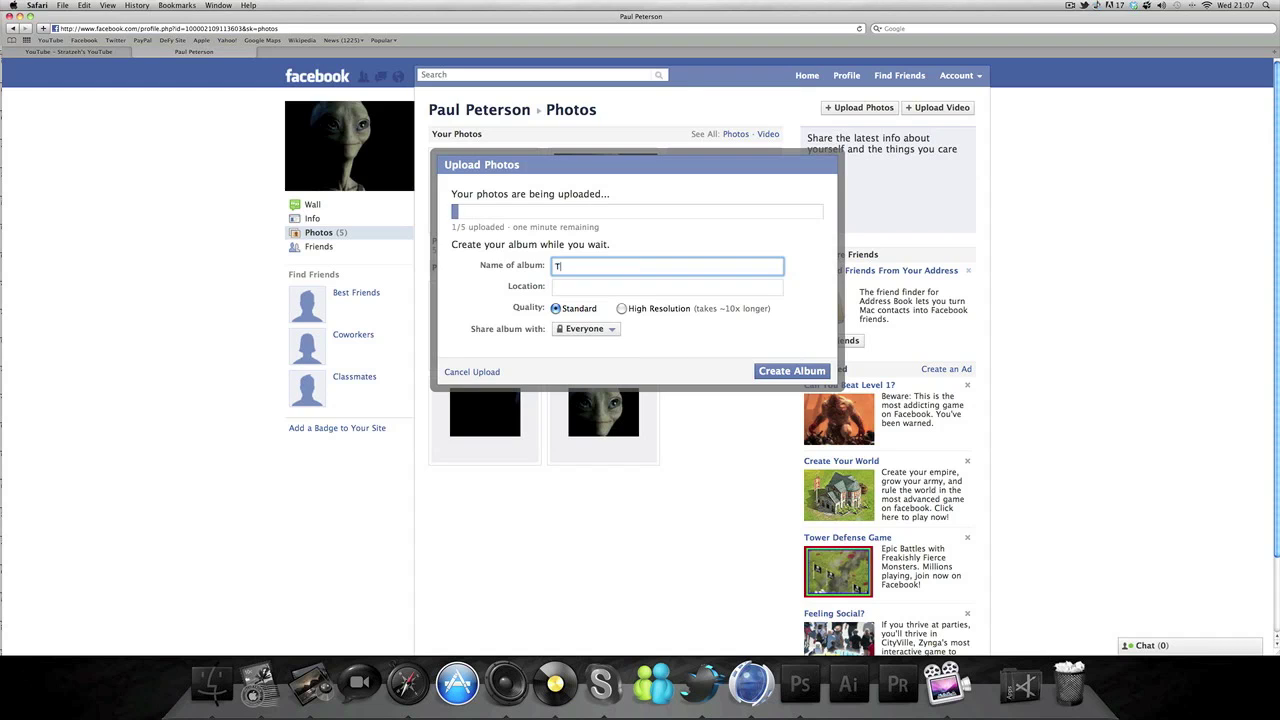
type("UTORIAL")
left_click(807, 371)
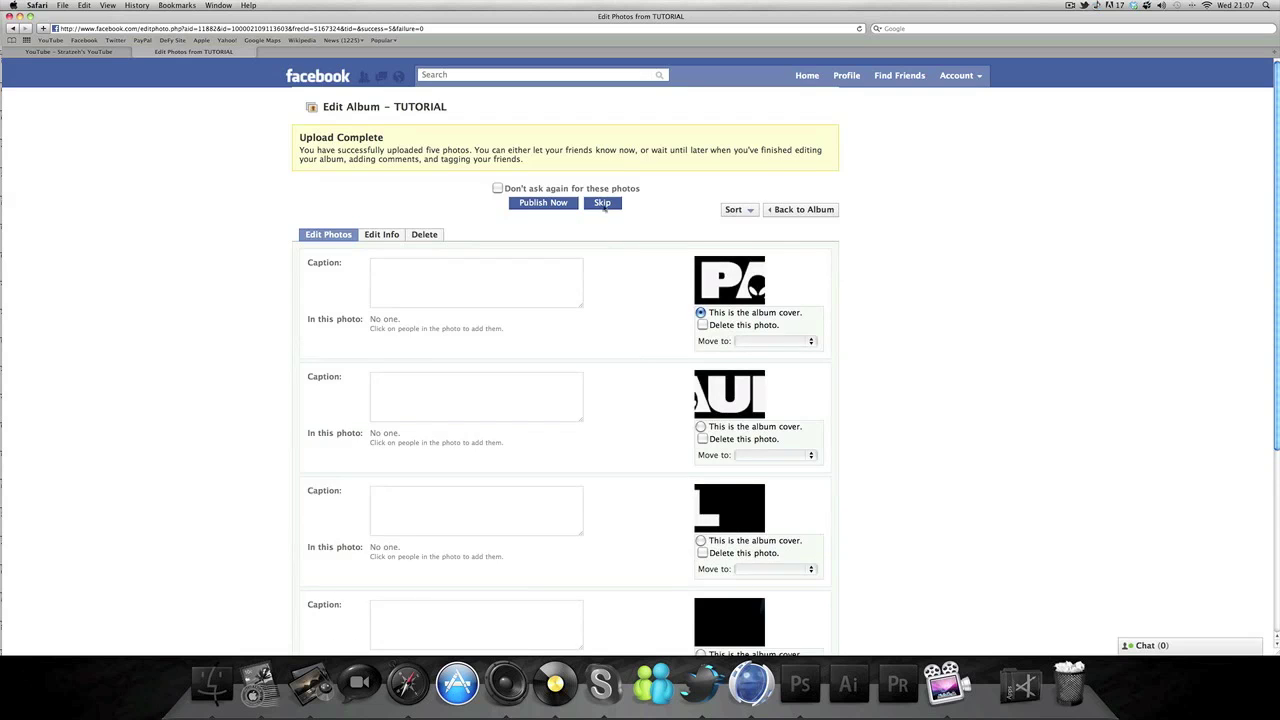
Step: Skip the upload announcement and open the alien-face slice from the profile's TUTORIAL album
left_click(600, 203)
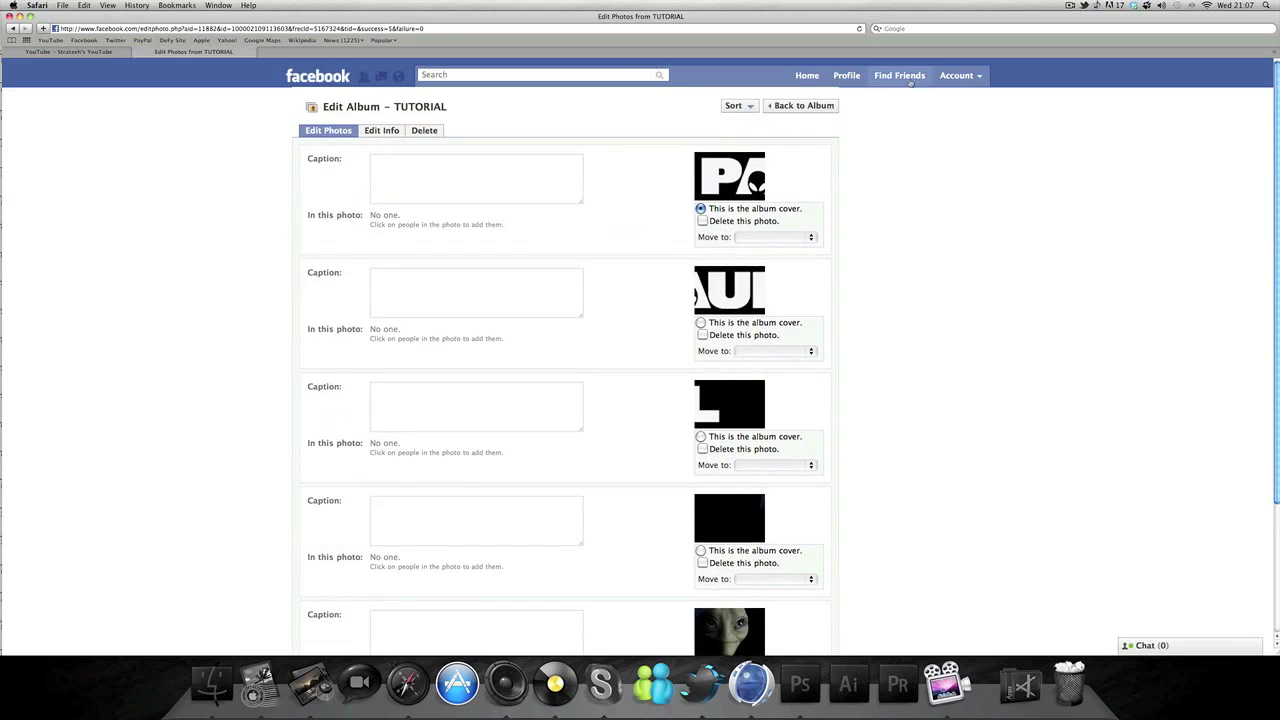
left_click(856, 82)
left_click(336, 234)
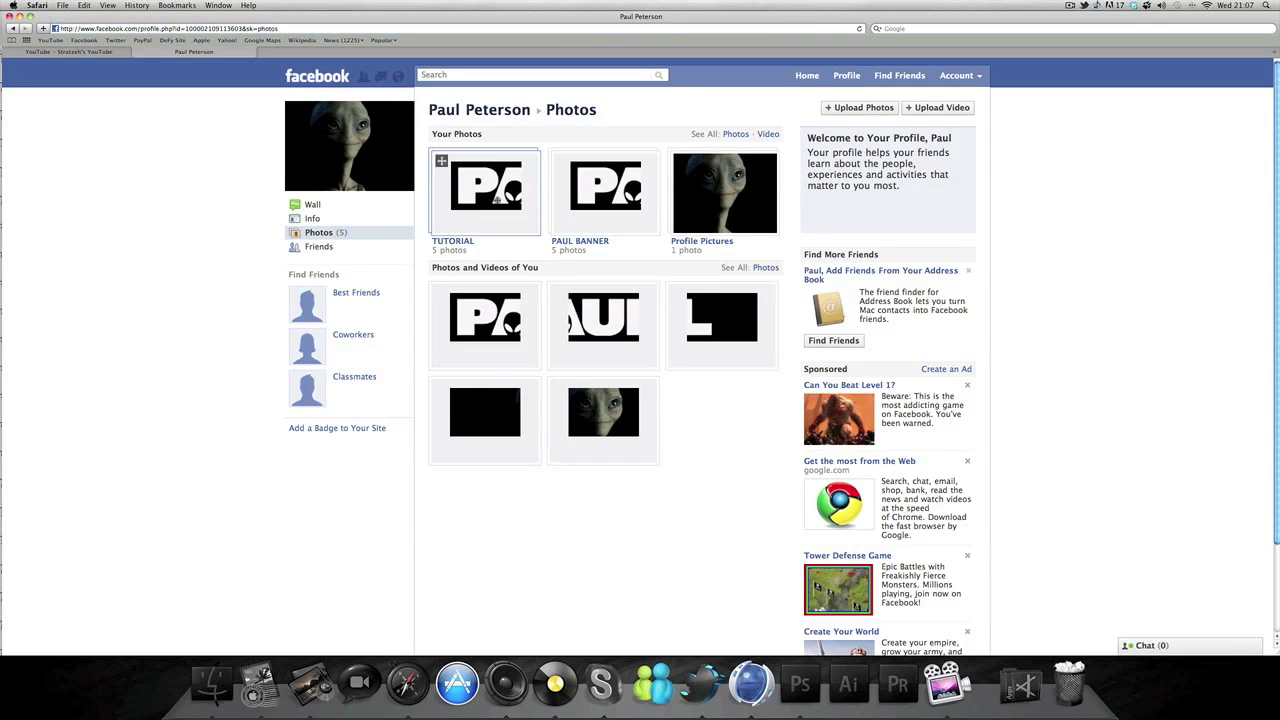
left_click(496, 199)
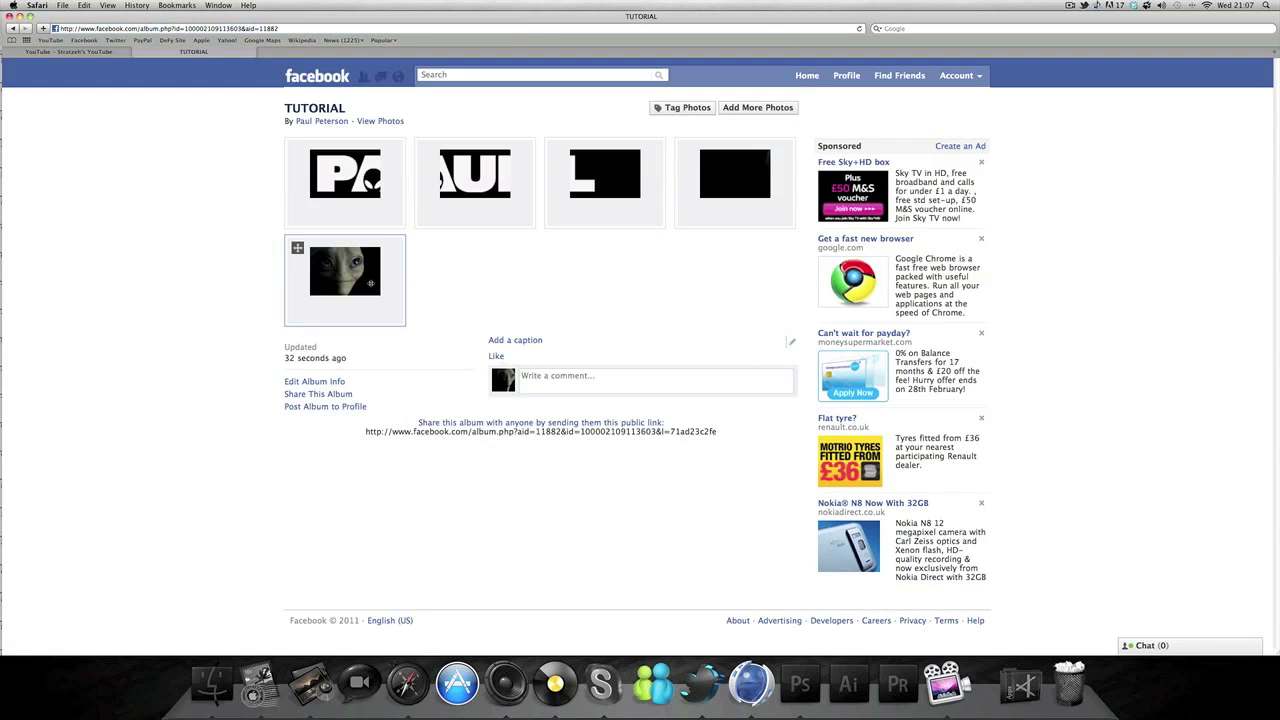
left_click(369, 285)
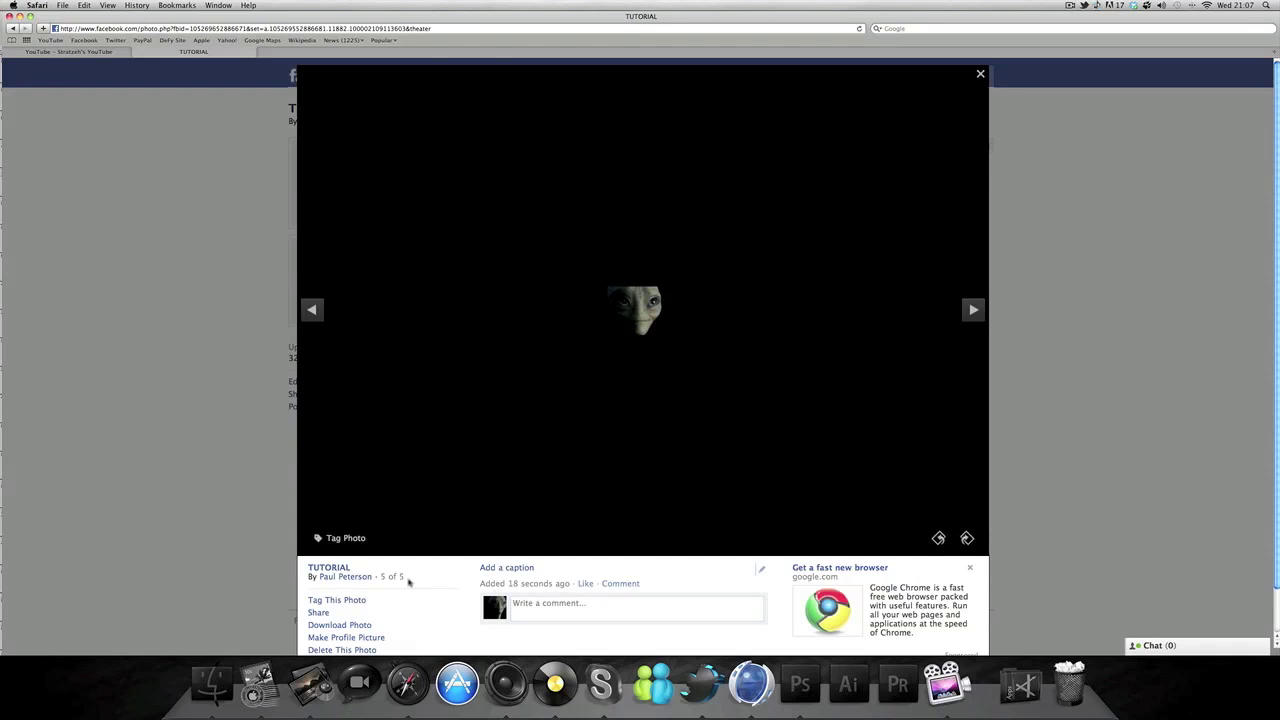
Step: Tag your own account ('Pau…') on the alien-face L slice
left_click(336, 600)
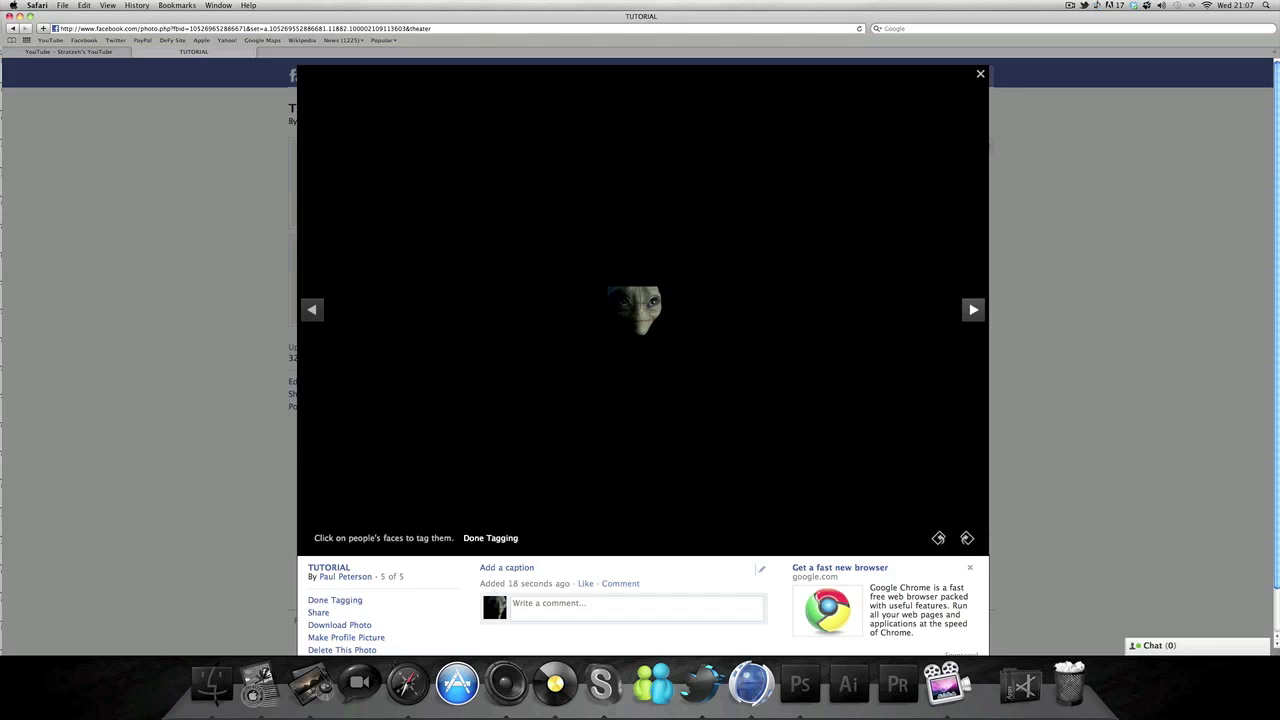
left_click(643, 322)
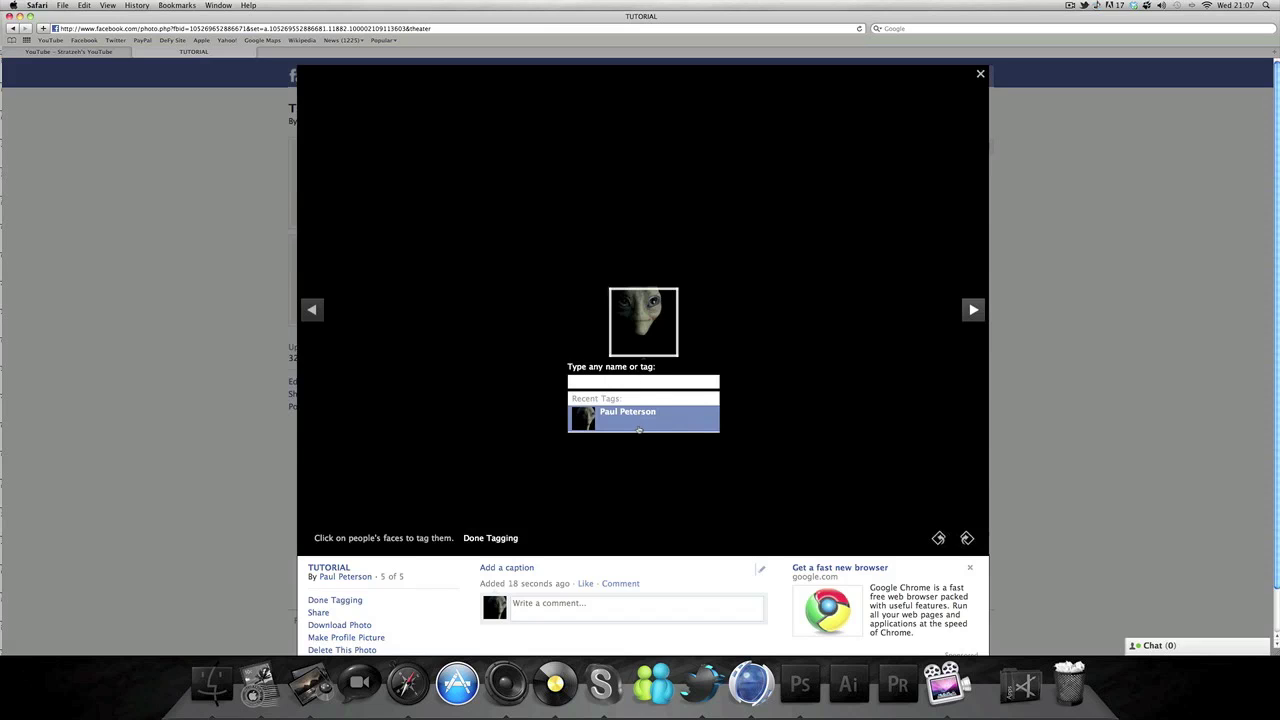
type("P")
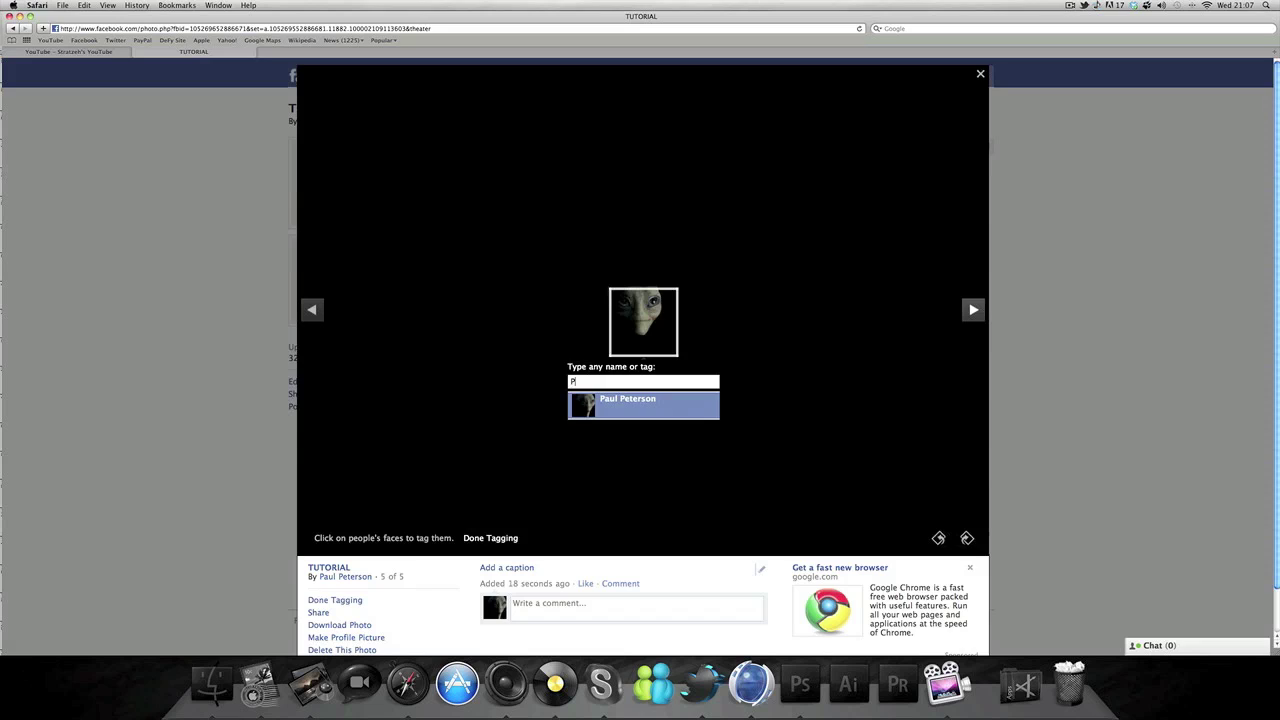
type("au")
key("BackSpace")
key("BackSpace")
key("BackSpace")
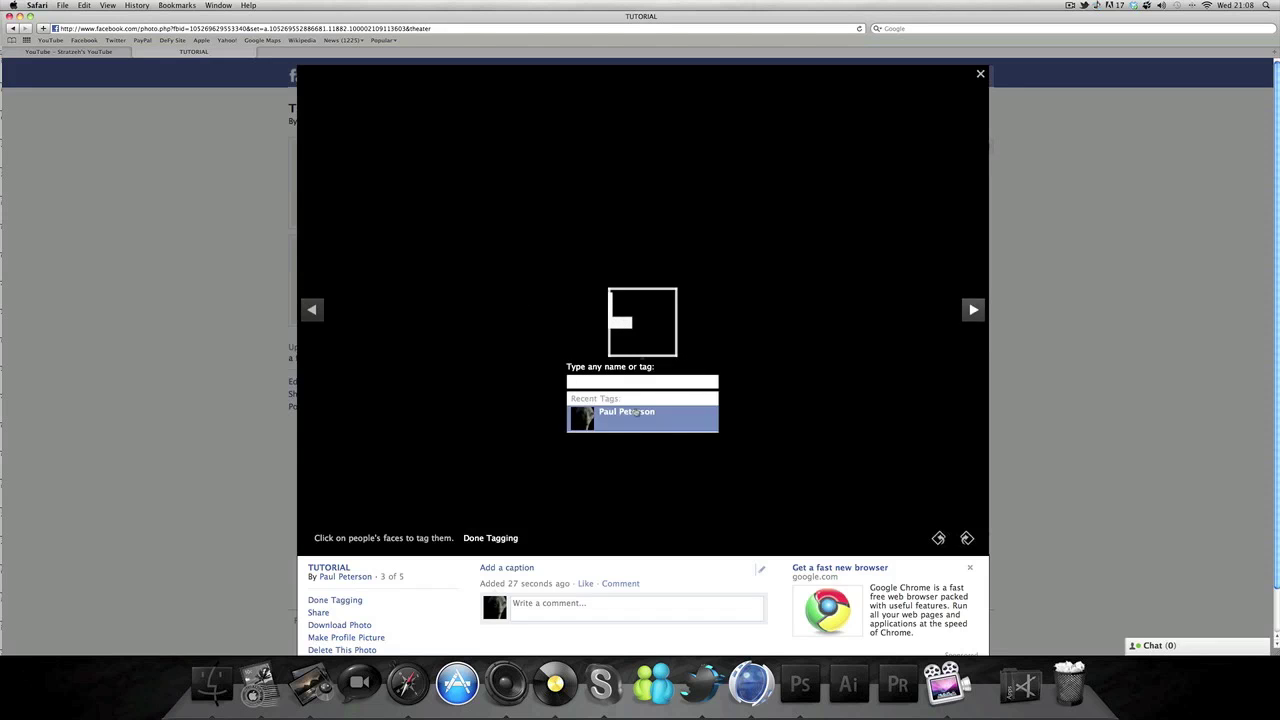
left_click(637, 415)
Step: Tag your own account on the AUI and PA slices, then step through the slices to check the tags
left_click(311, 309)
left_click(641, 321)
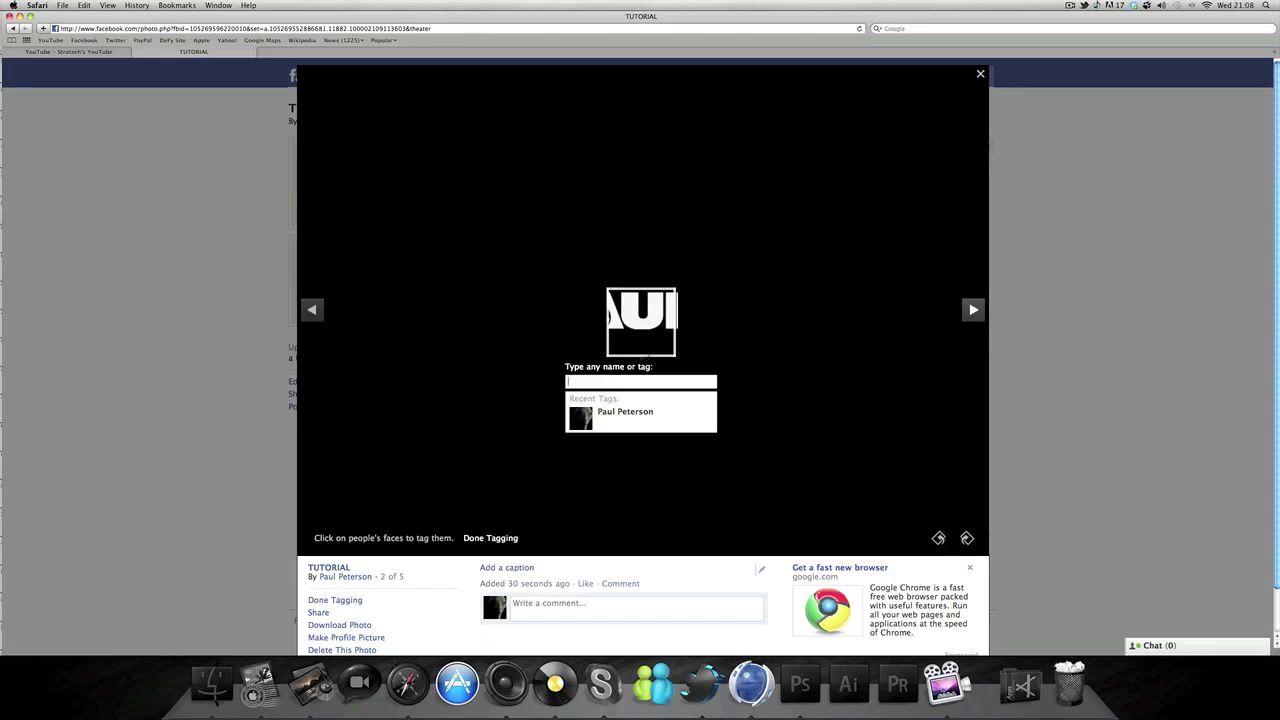
left_click(646, 422)
left_click(311, 309)
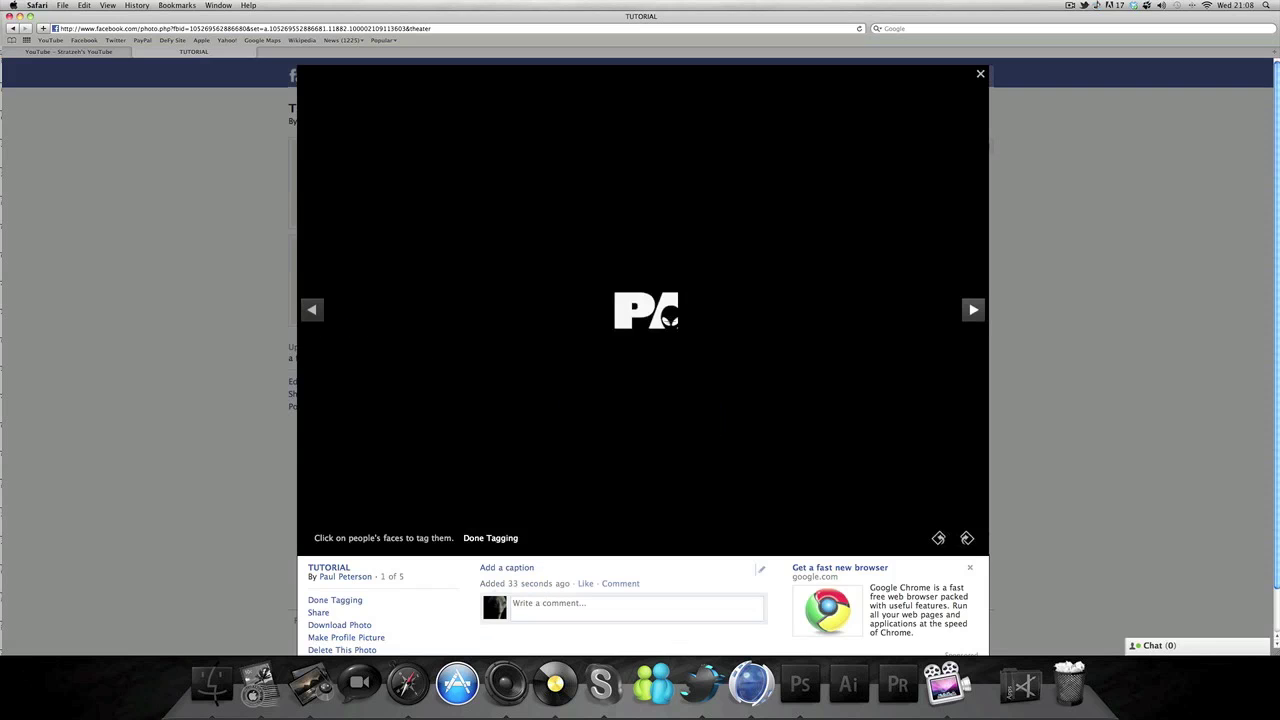
left_click(641, 321)
left_click(640, 418)
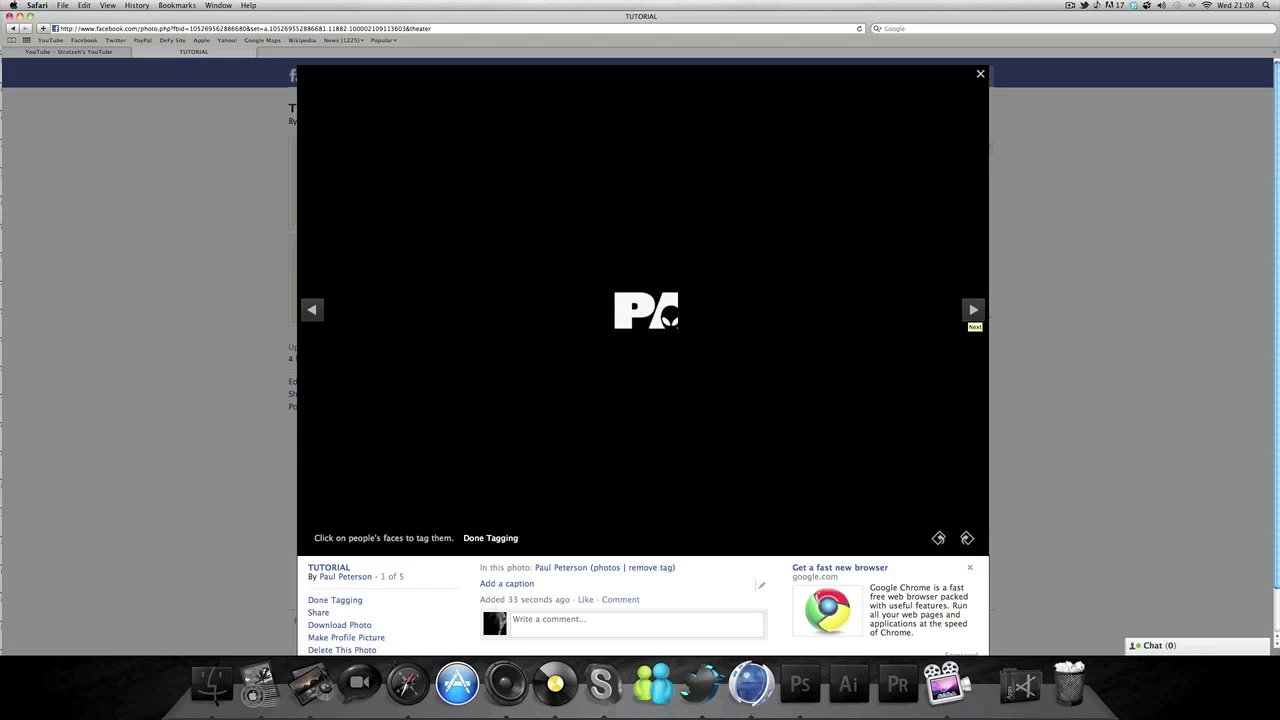
left_click(974, 311)
left_click(974, 310)
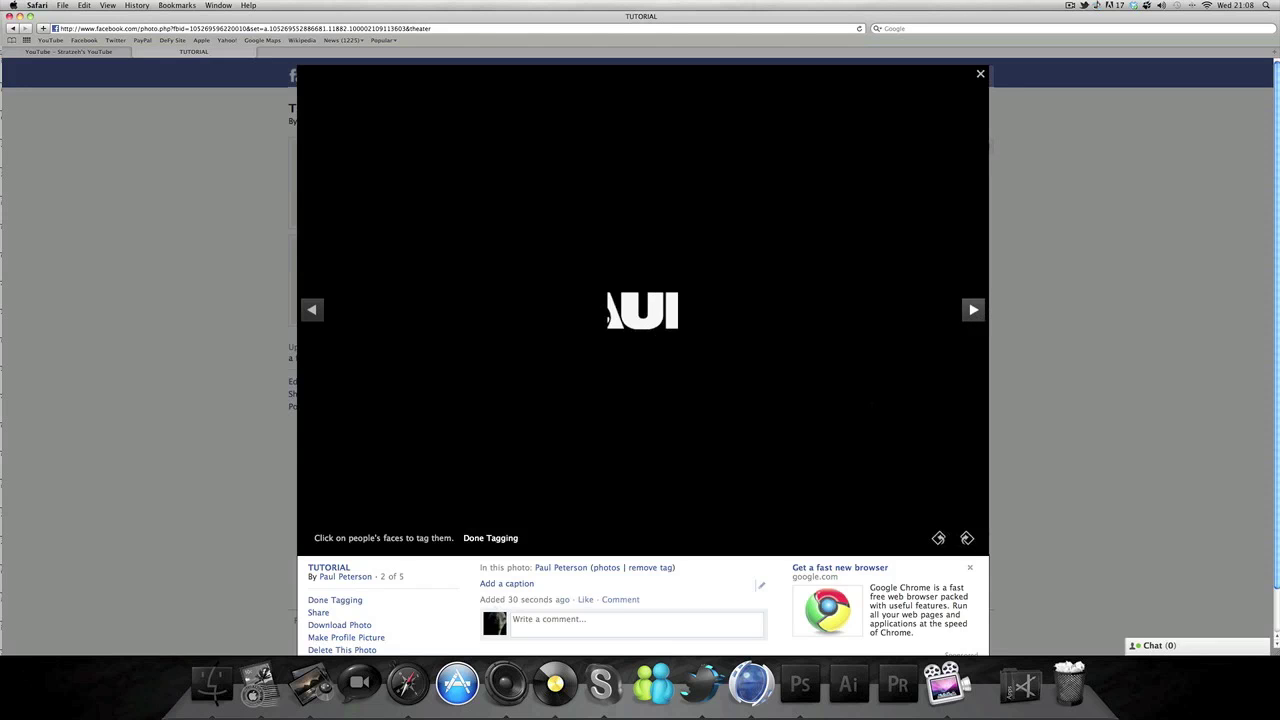
Step: Close the photo viewer and return to the profile page
left_click(561, 567)
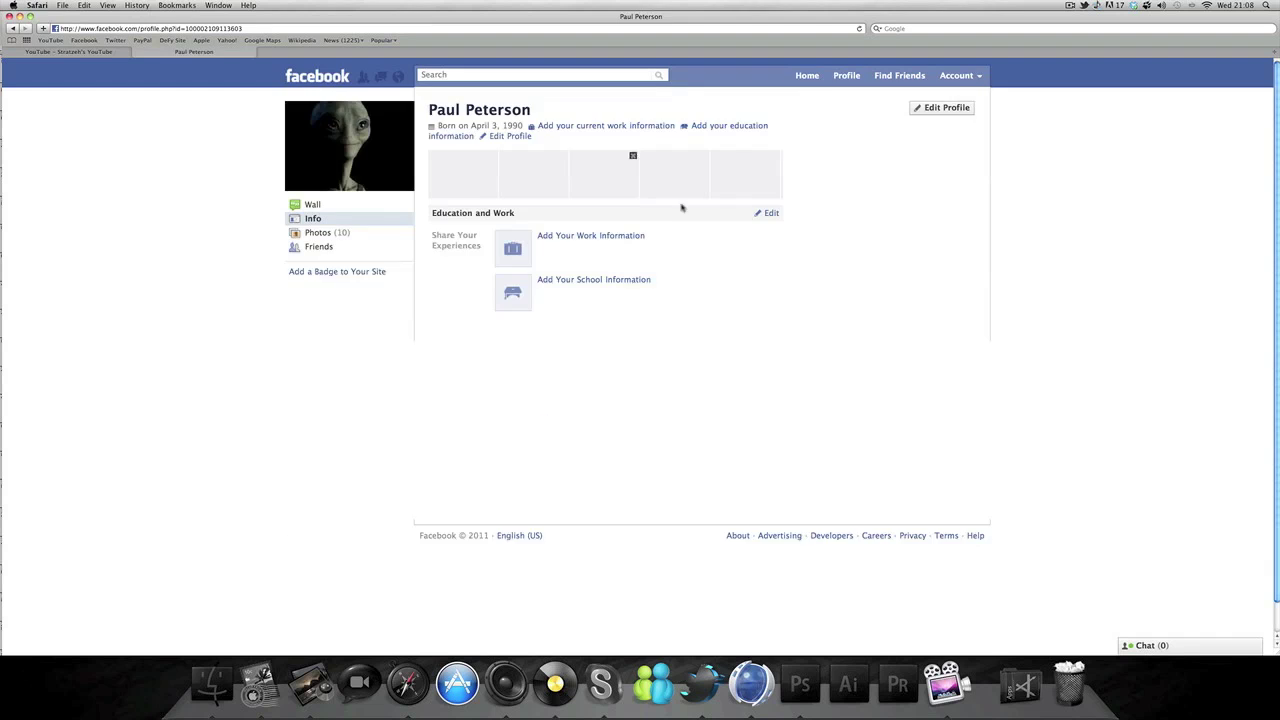